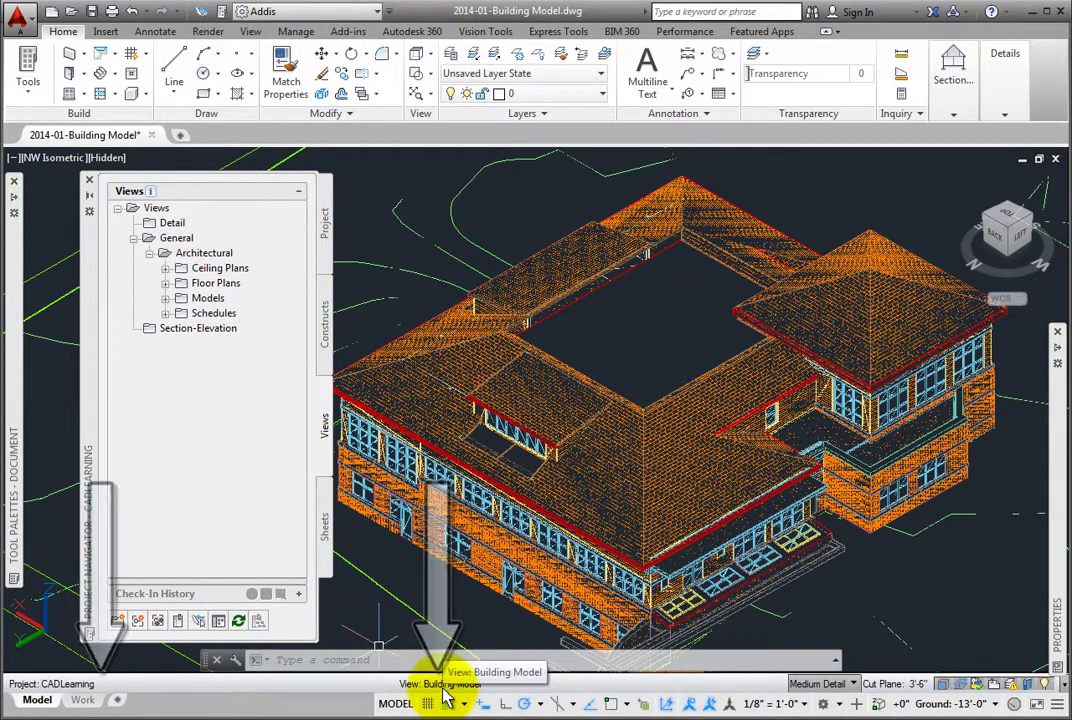
Show the building in 2D Wireframe from the Top view, zoomed in and centered.
left_click(90, 203)
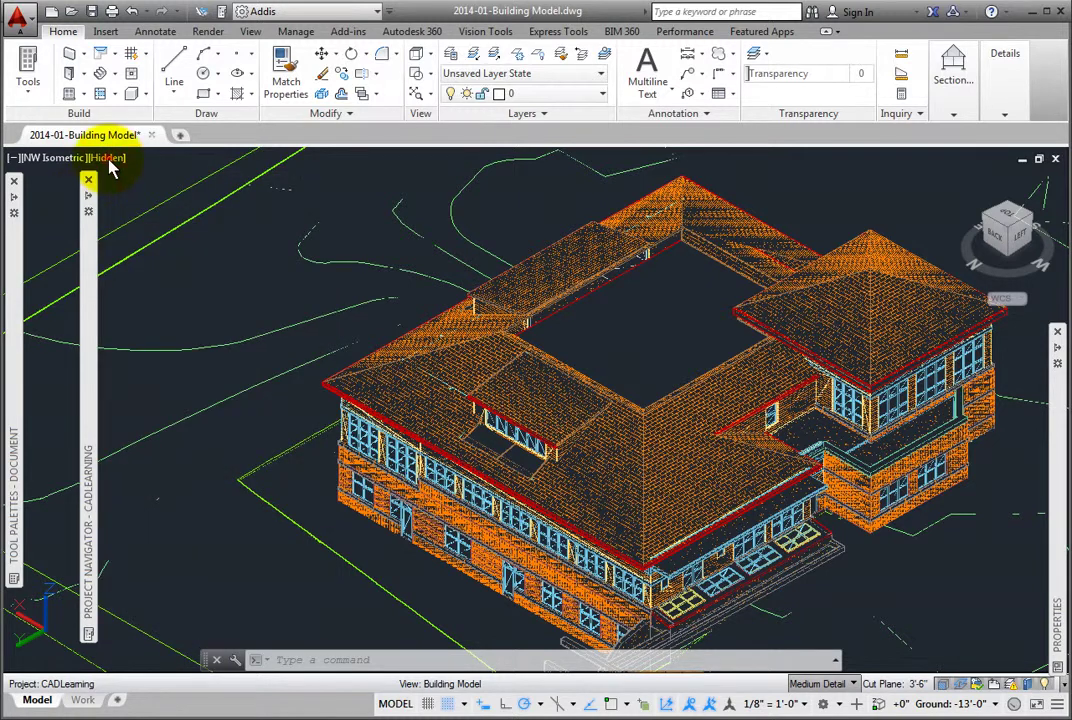
left_click(108, 157)
left_click(148, 202)
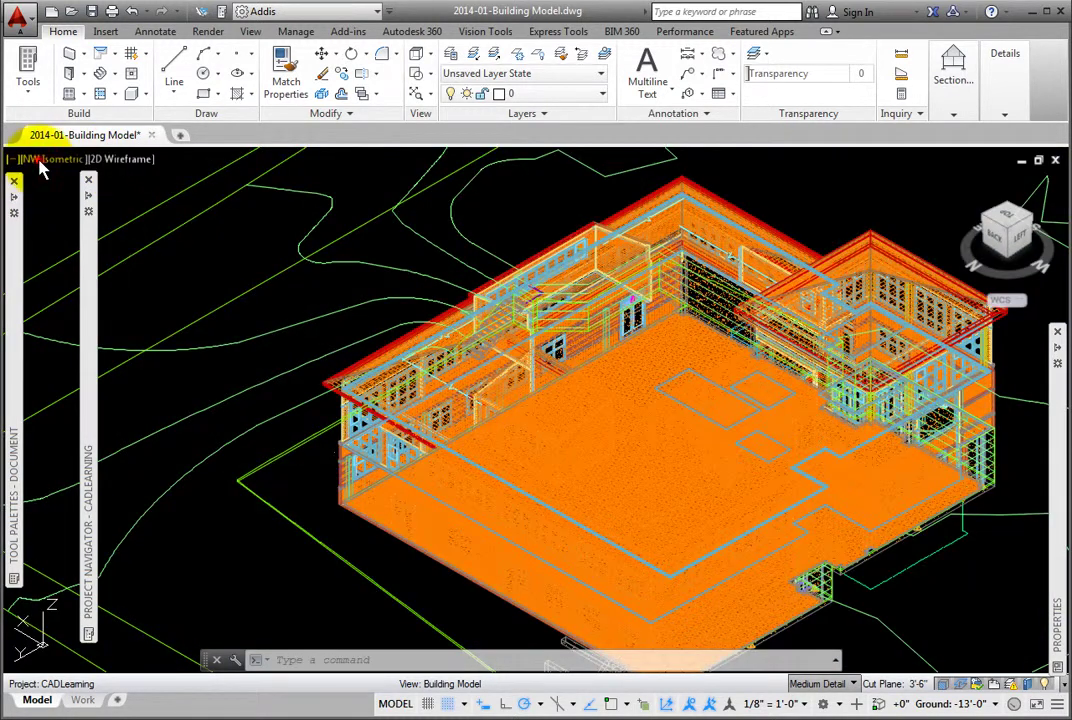
left_click(42, 159)
left_click(50, 202)
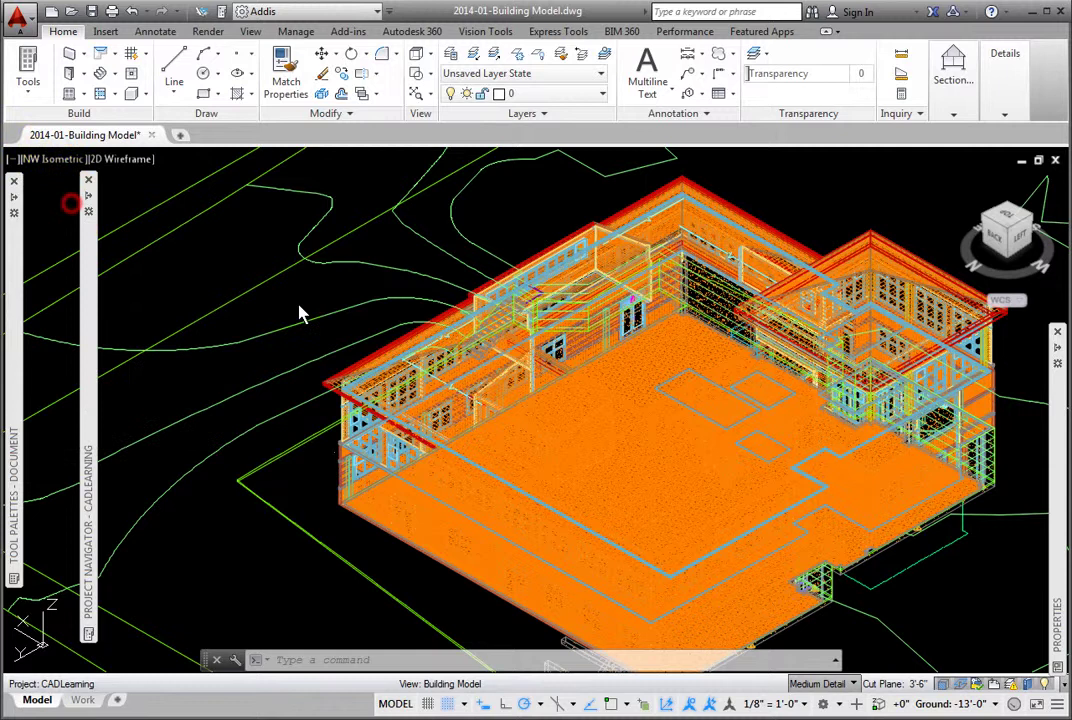
scroll(557, 303, "up", 4)
middle_click_drag(447, 292, 462, 335)
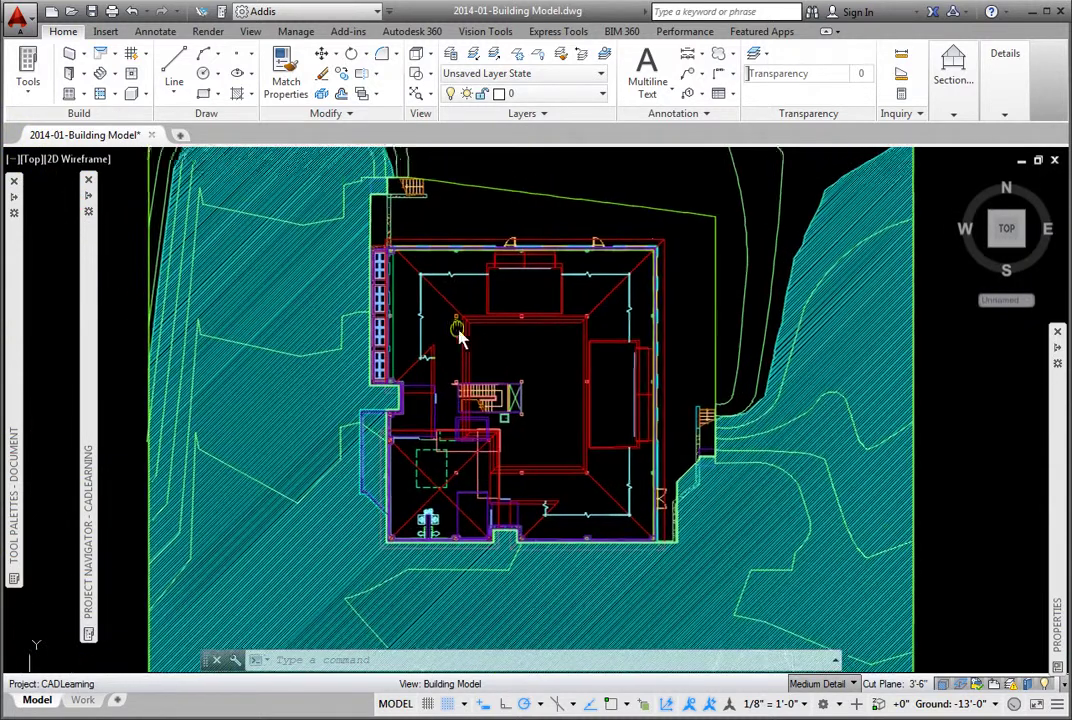
Start an Exterior Elevation Mark A3 with its first region corner above-left of the building.
mouse_move(24, 356)
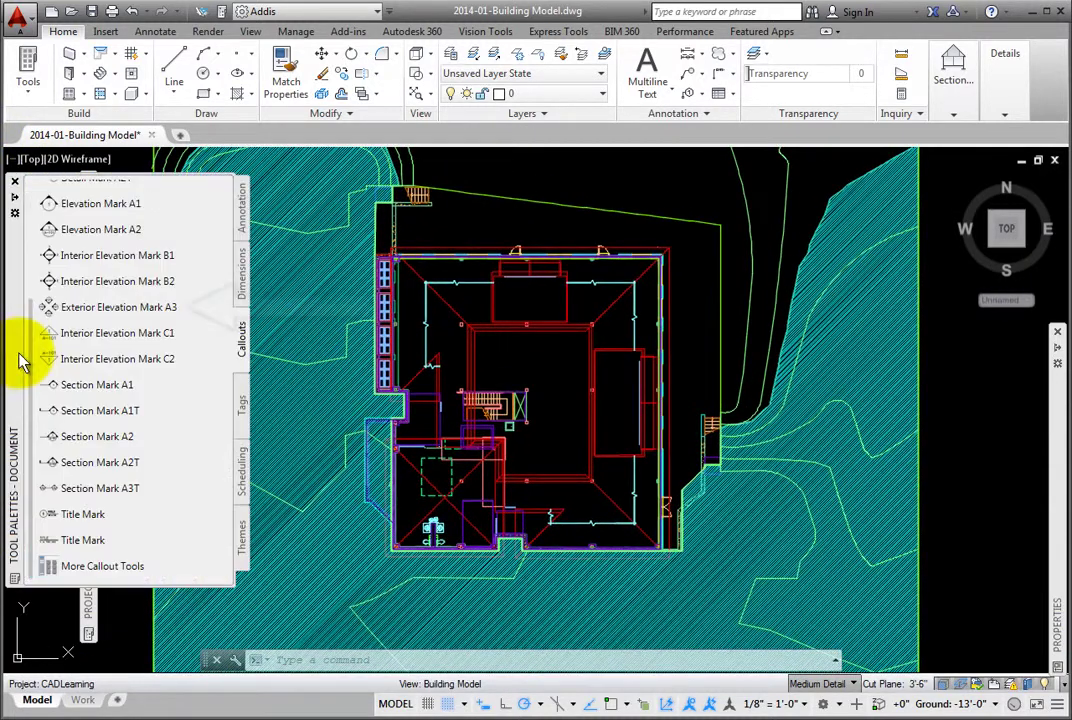
left_click(100, 307)
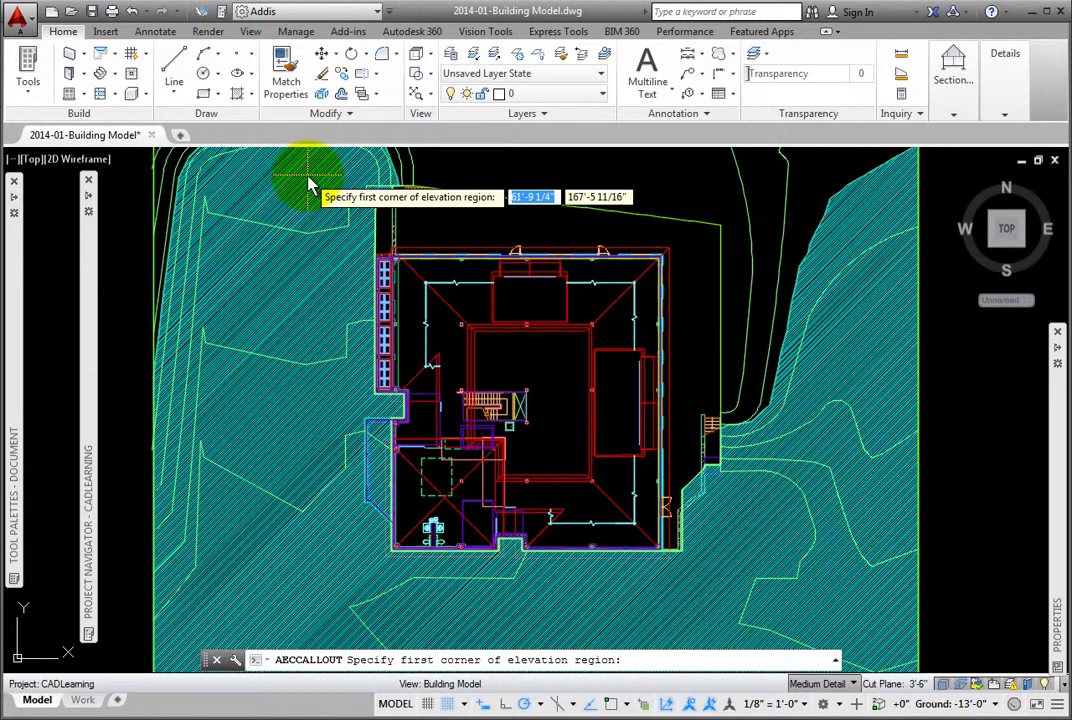
left_click(308, 178)
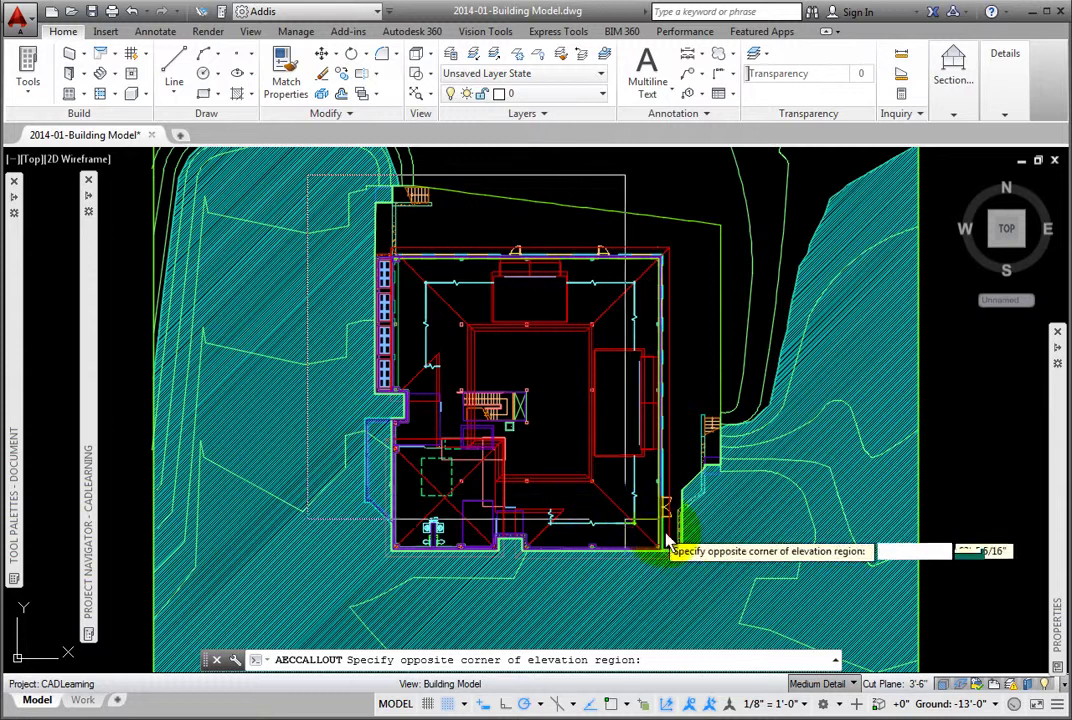
Set the region's opposite corner below-right of the building to enclose it.
left_click(757, 585)
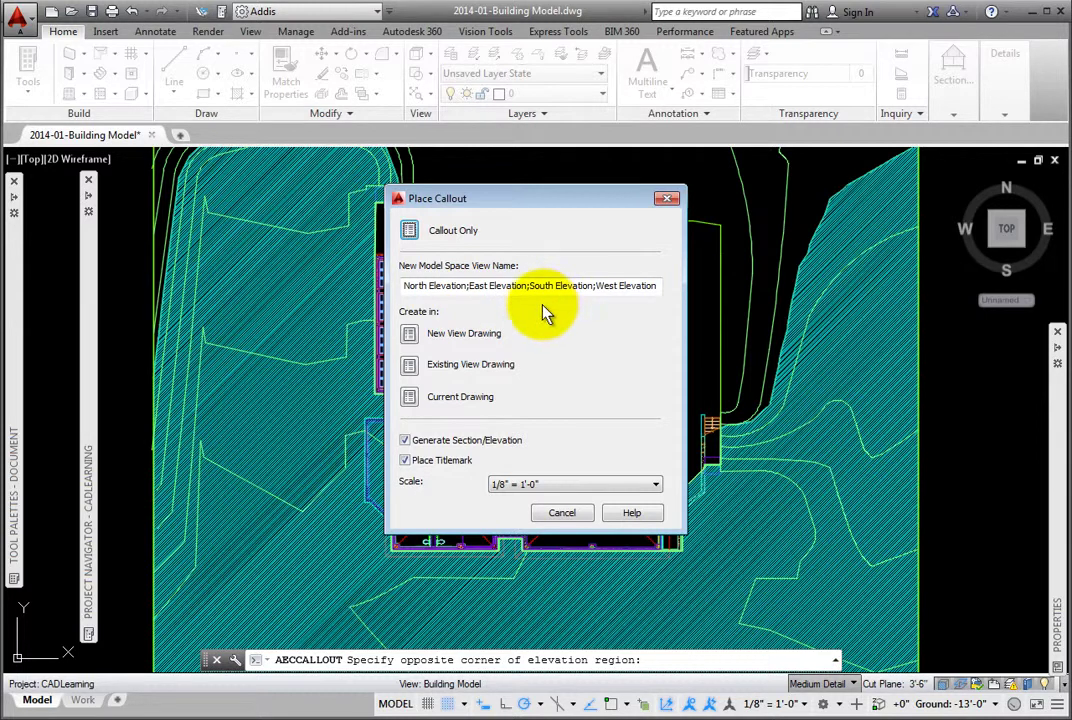
Create a new view drawing named 'Building Elevations' under Views\Section-Elevation.
left_click(416, 340)
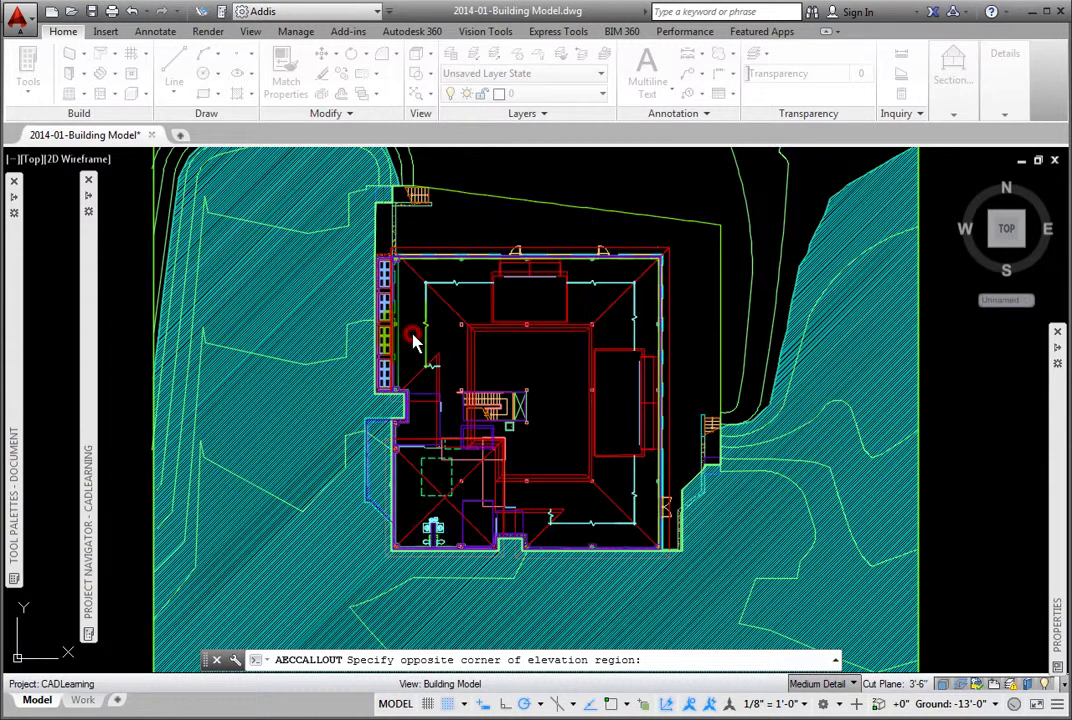
left_click(588, 255)
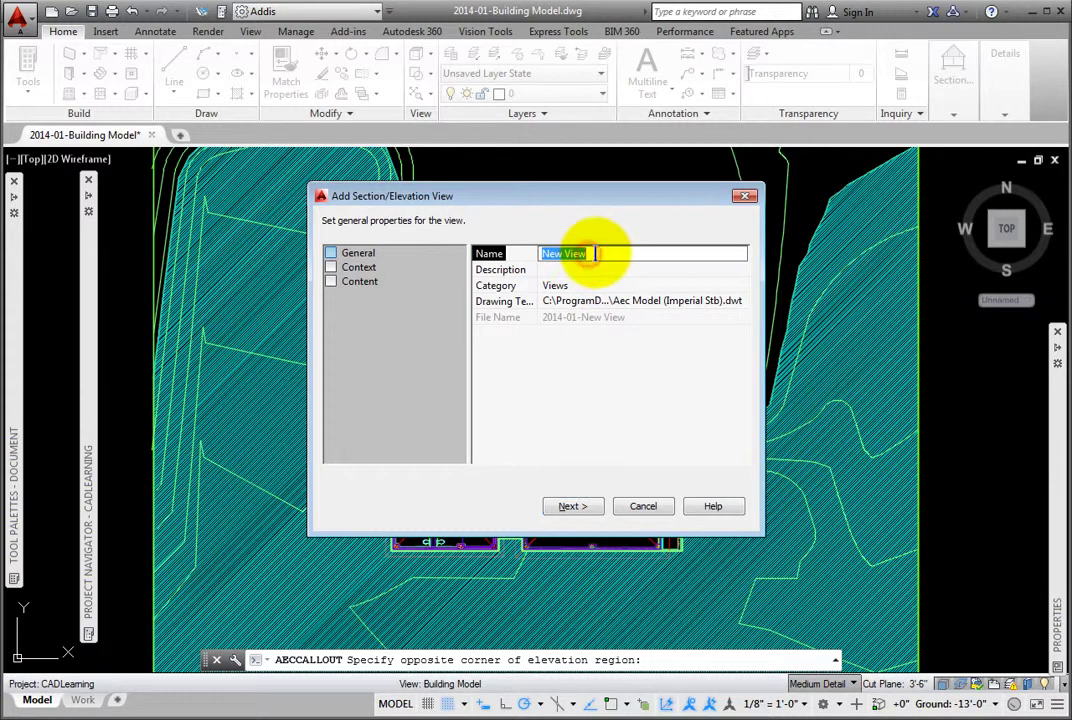
type("Buil")
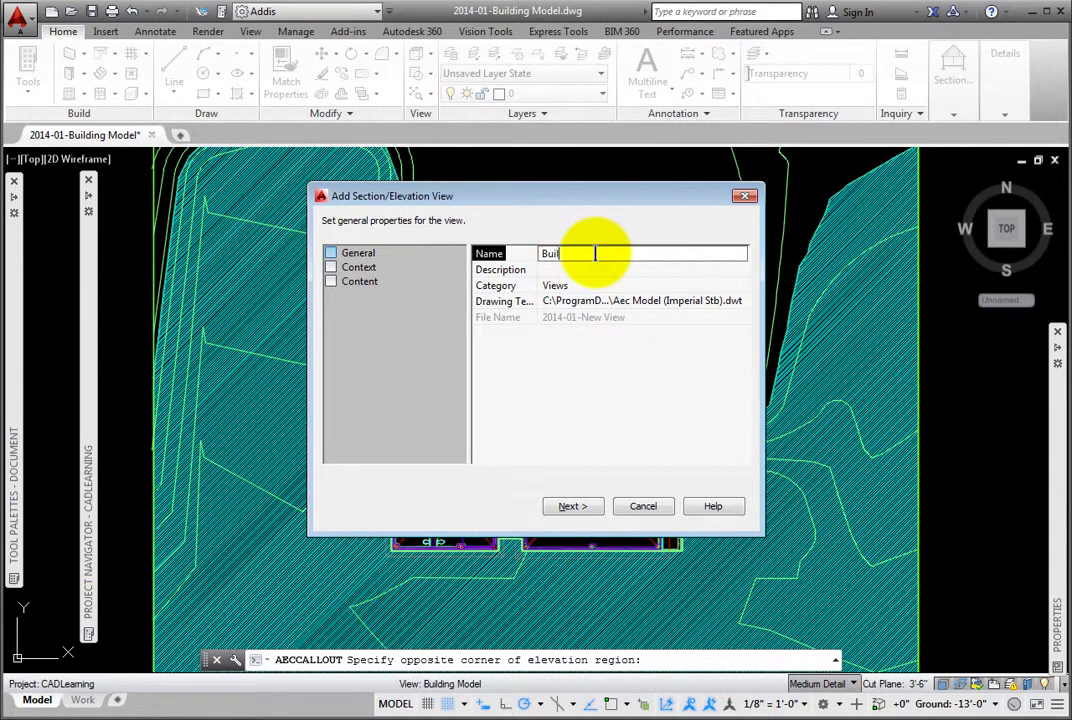
type("ding")
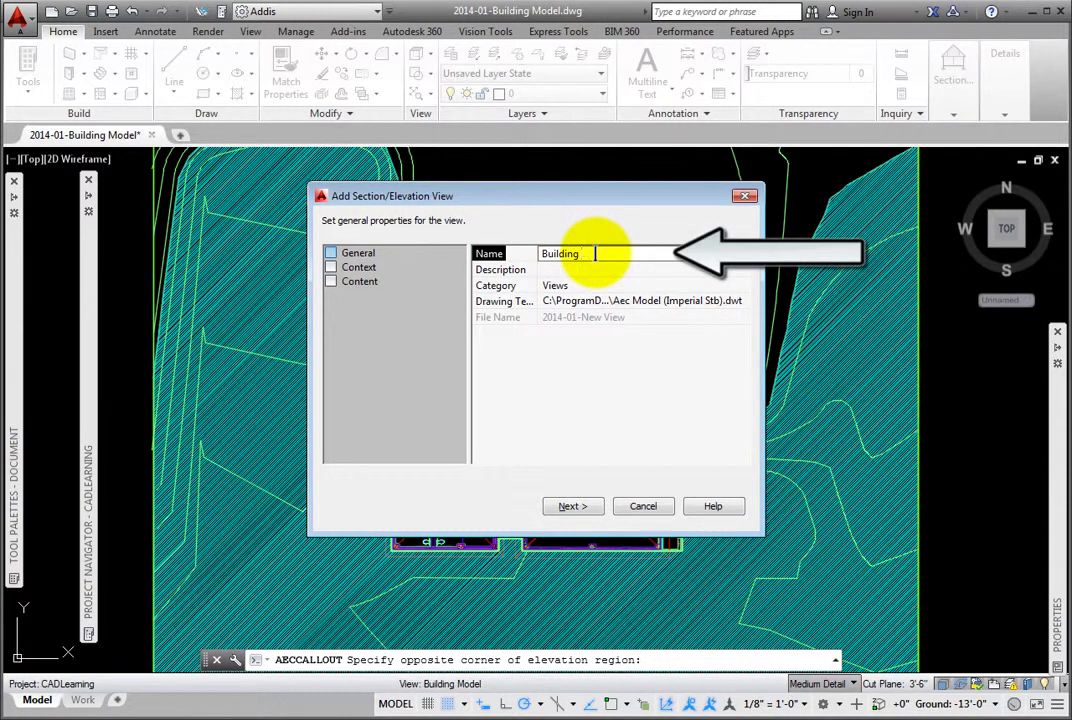
type(" Elevations")
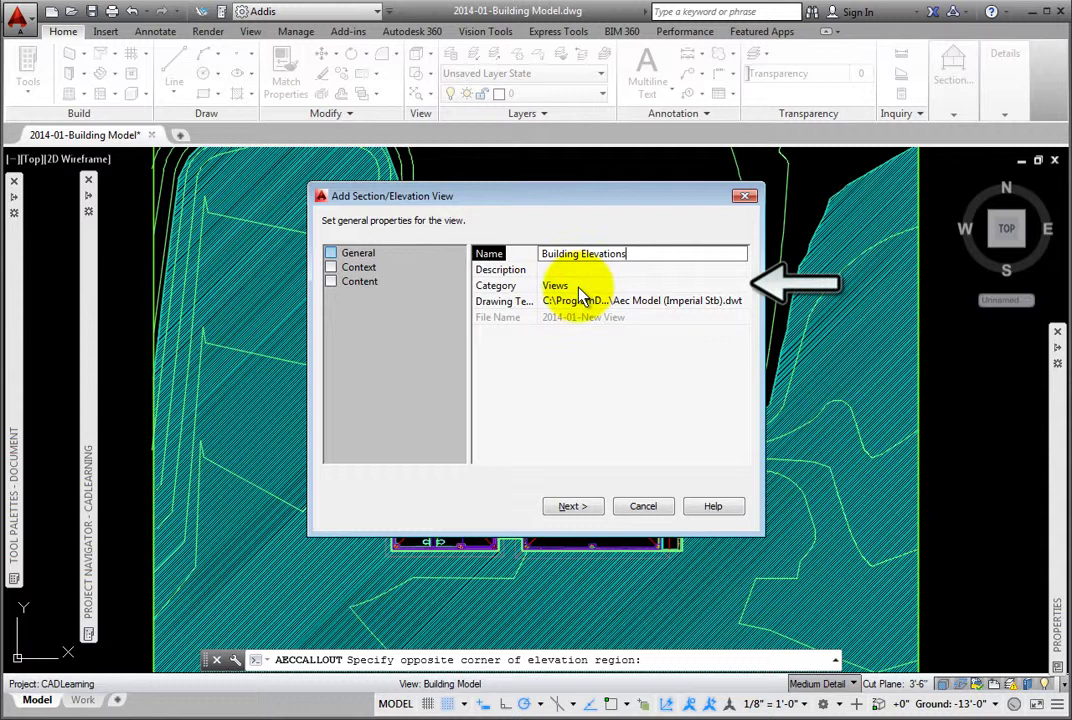
left_click(580, 293)
left_click(575, 288)
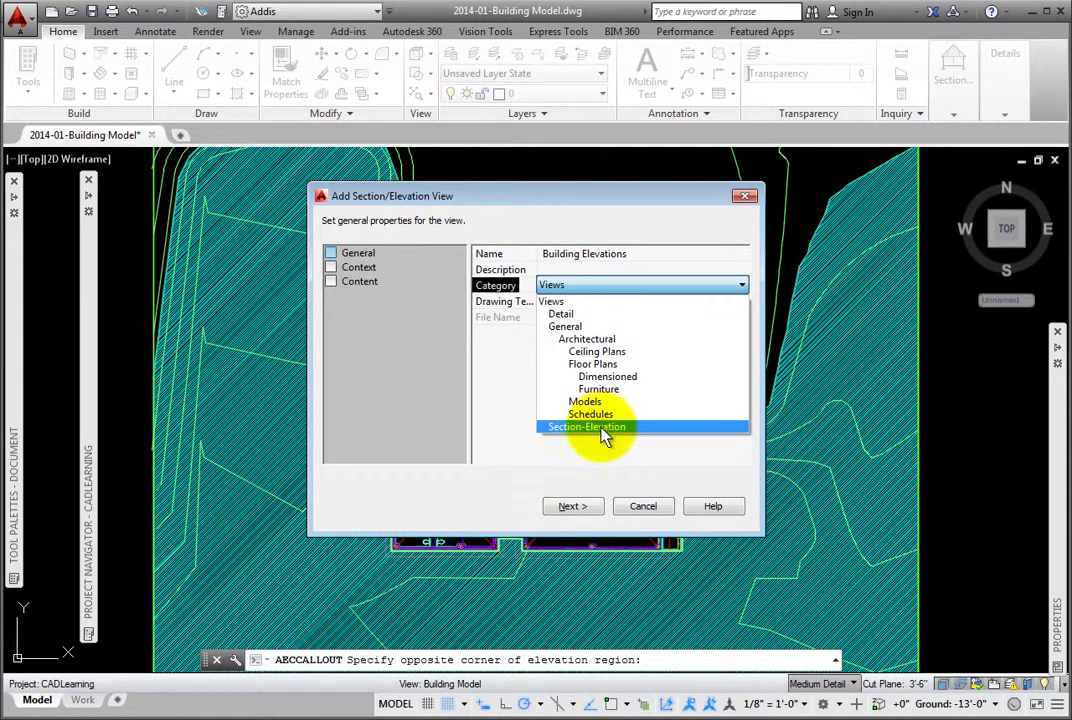
left_click(600, 428)
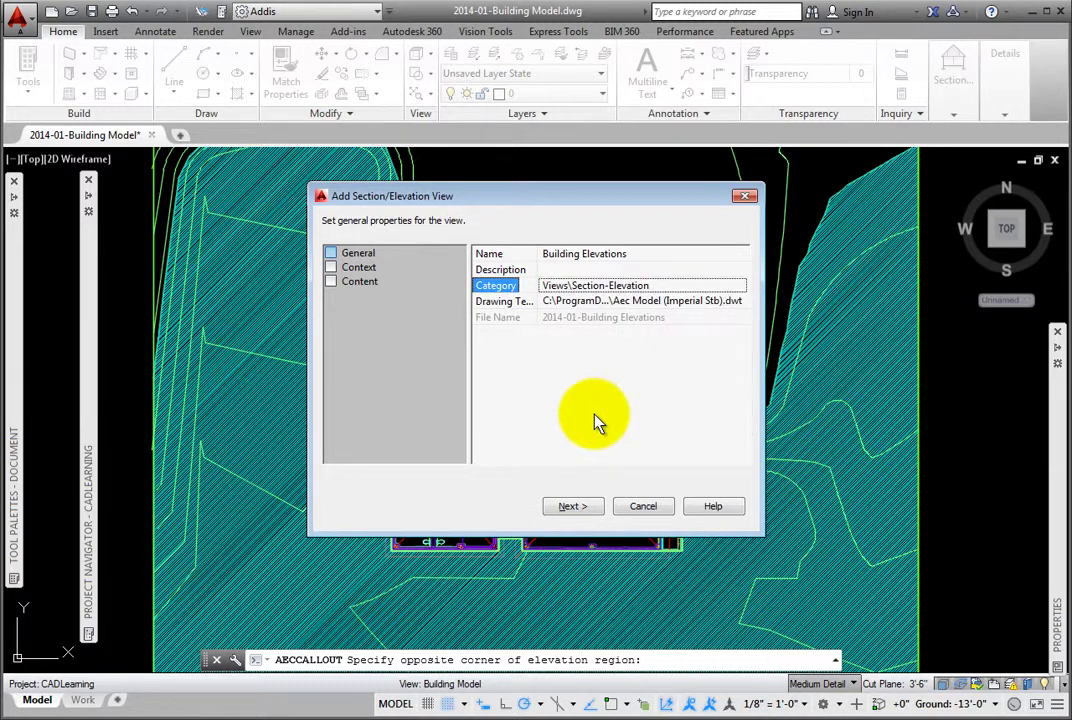
Exclude Phase 2 from the Roof, Second, First and Ground levels, keeping only Phase 1.
left_click(576, 506)
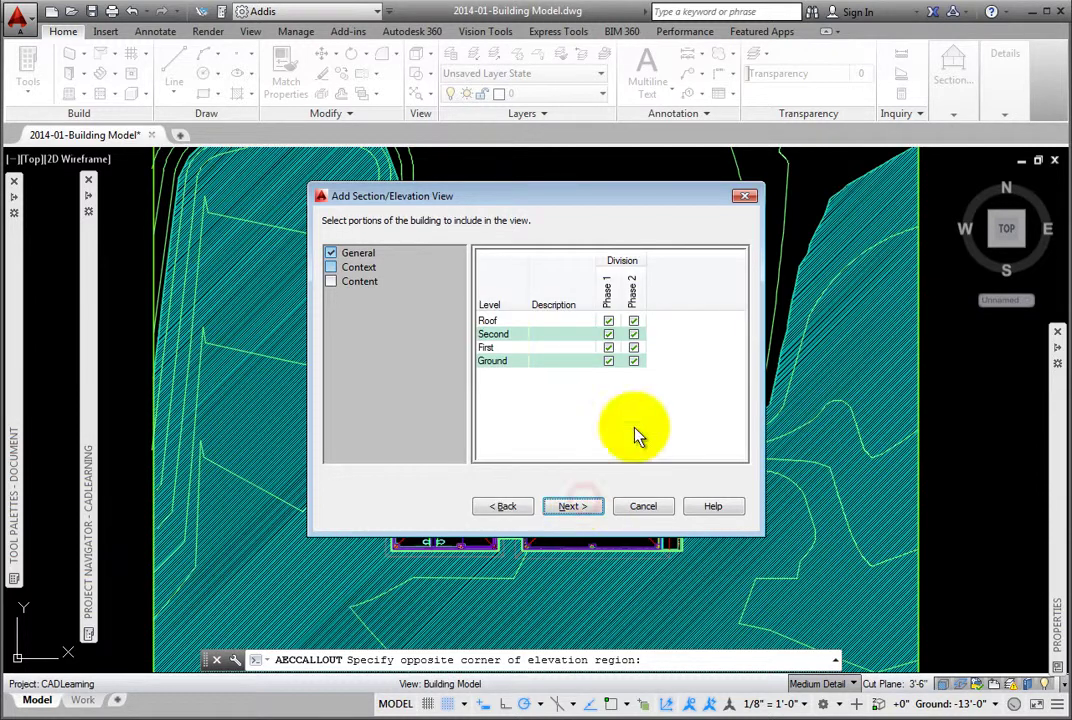
left_click(634, 321)
left_click(634, 334)
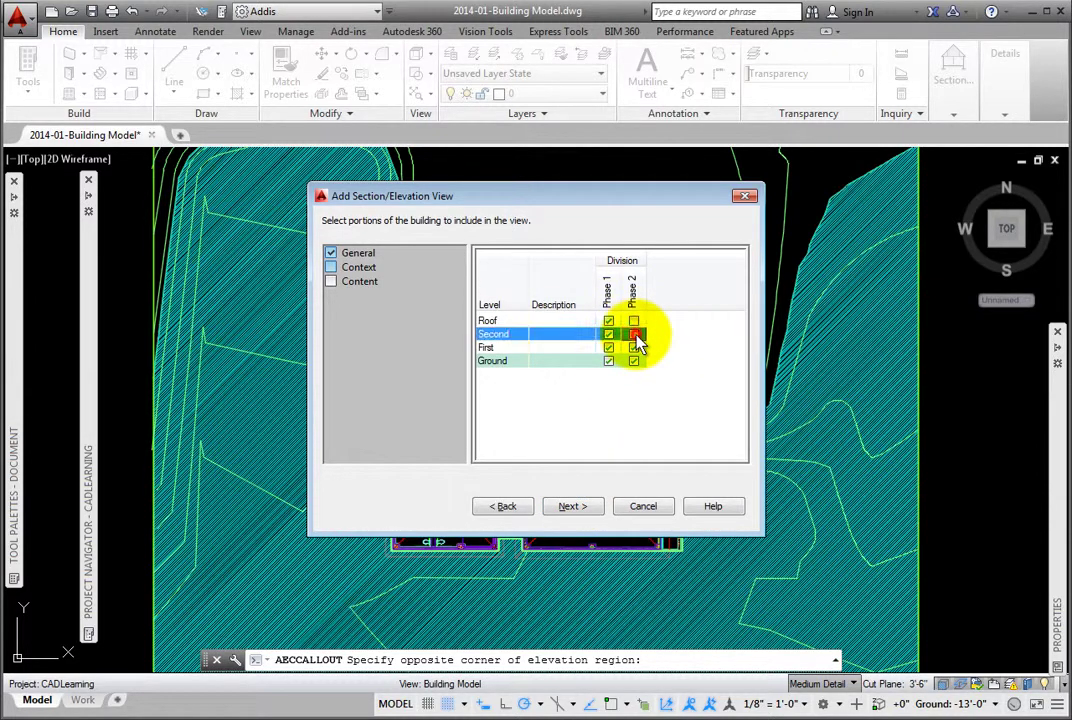
left_click(634, 347)
left_click(634, 361)
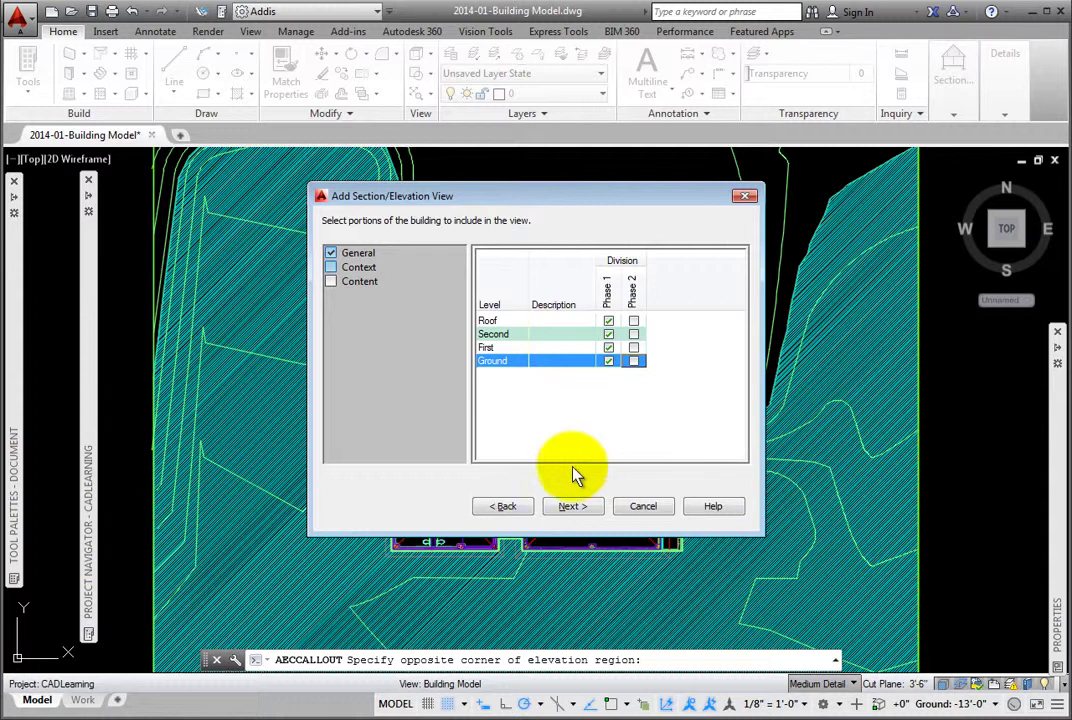
left_click(573, 506)
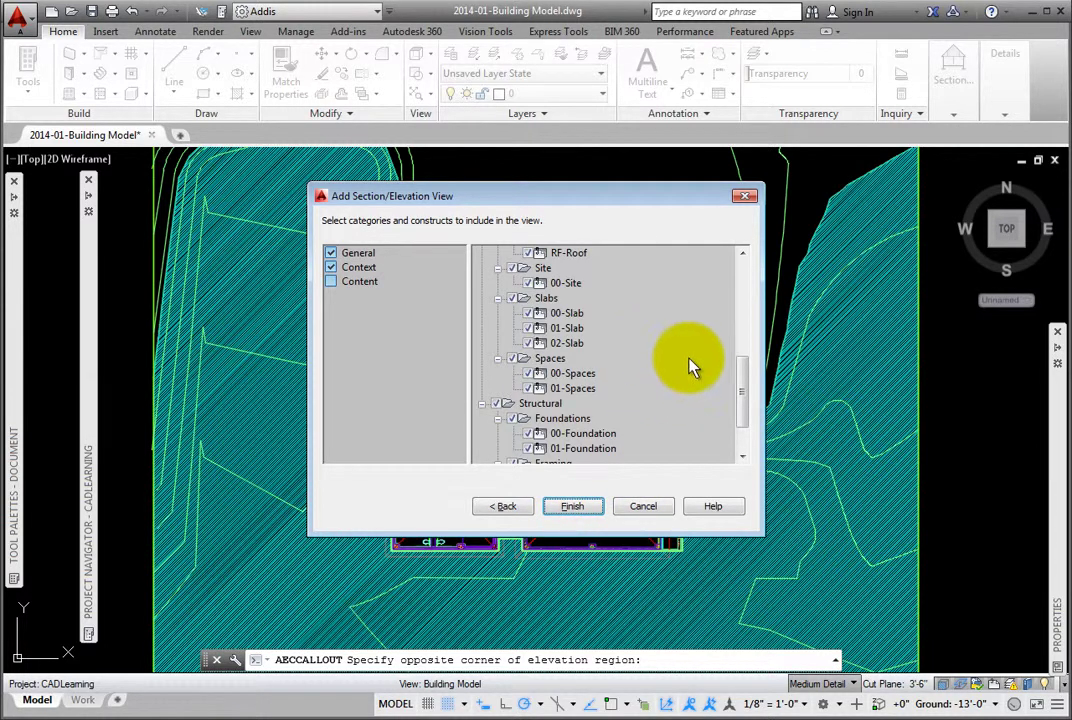
Uncheck Building Outline, Core, Interior Fitout, Slabs, Spaces and Framing constructs.
left_click_drag(741, 370, 745, 277)
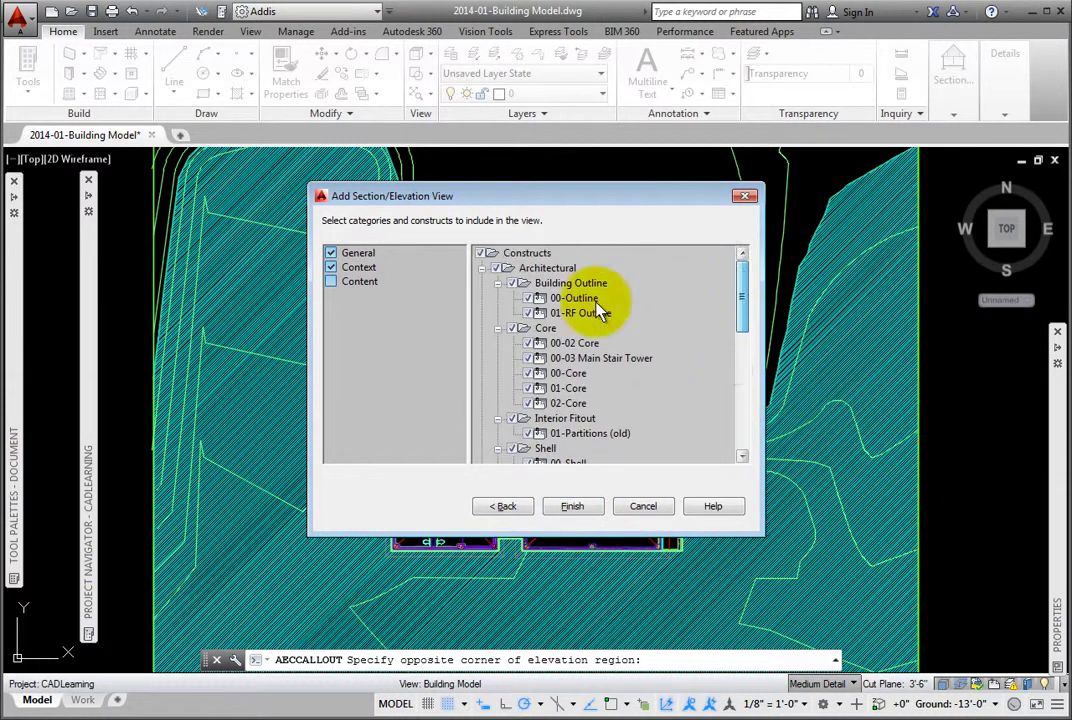
left_click(513, 285)
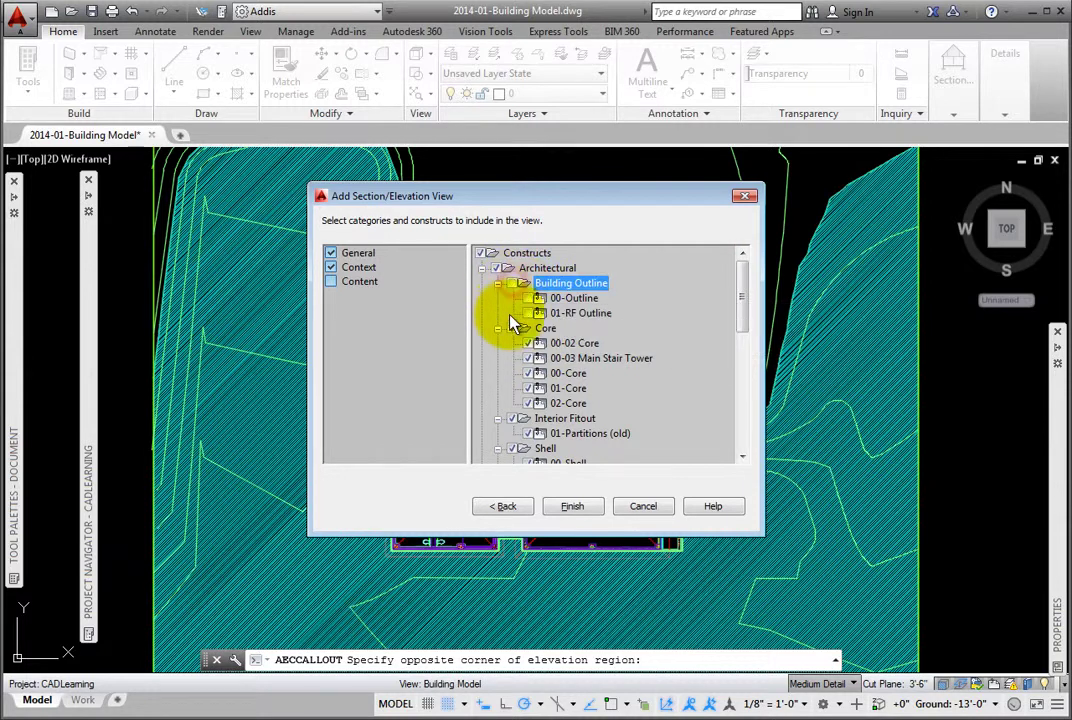
left_click(513, 330)
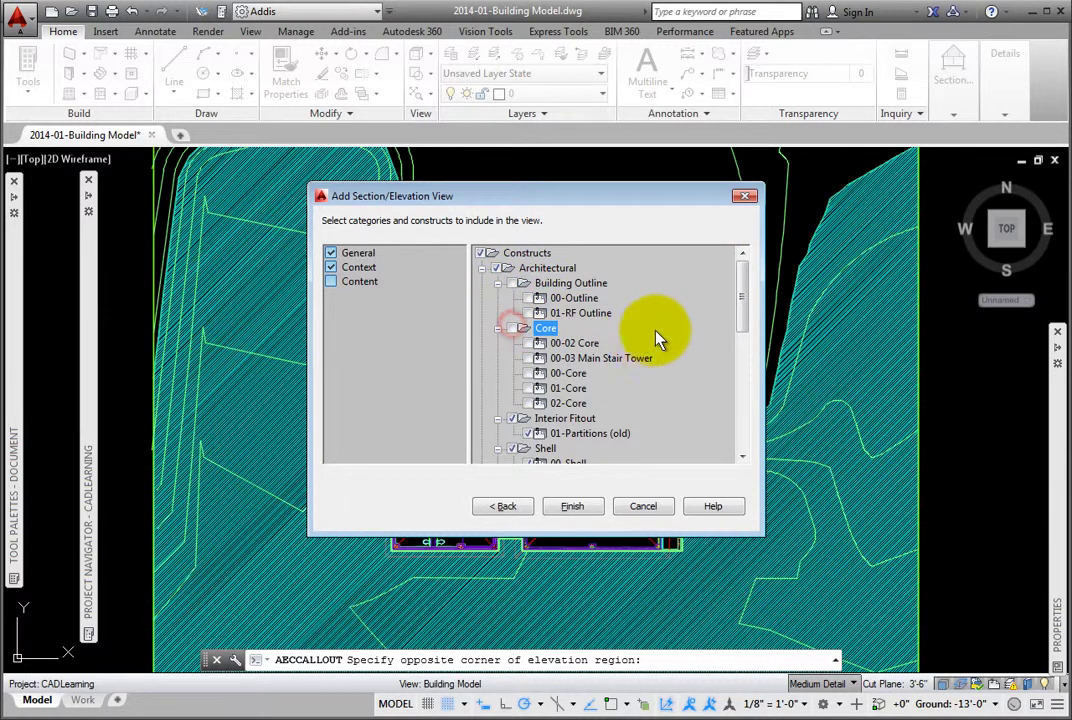
left_click_drag(744, 313, 745, 322)
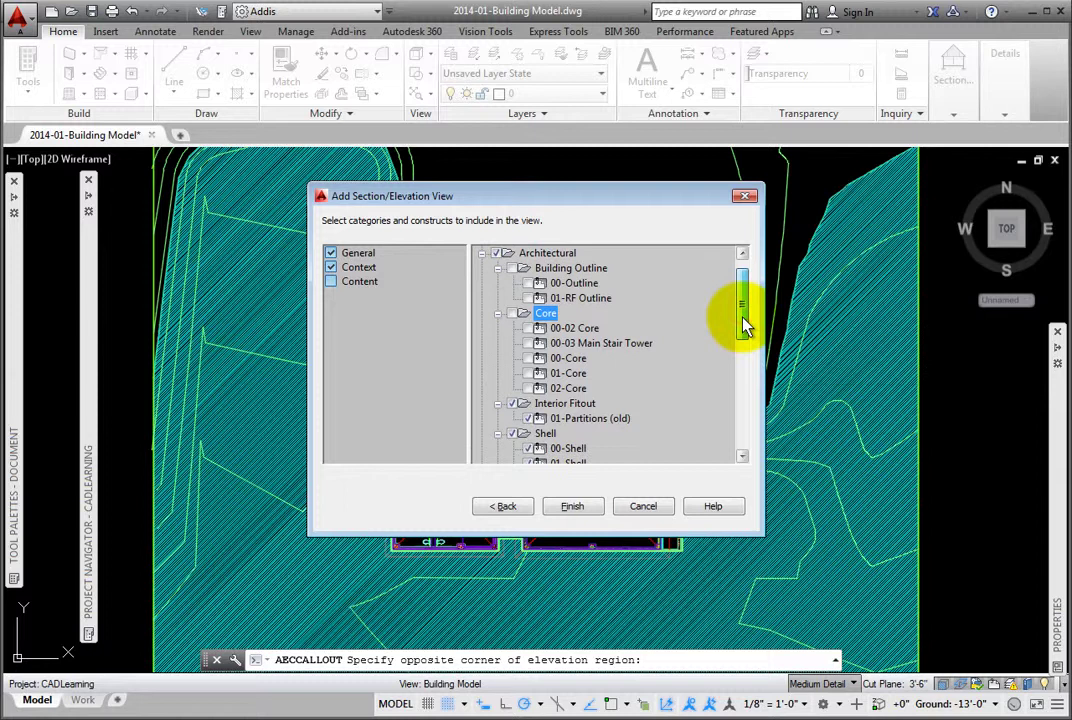
left_click(512, 403)
left_click_drag(736, 323, 749, 412)
left_click(516, 300)
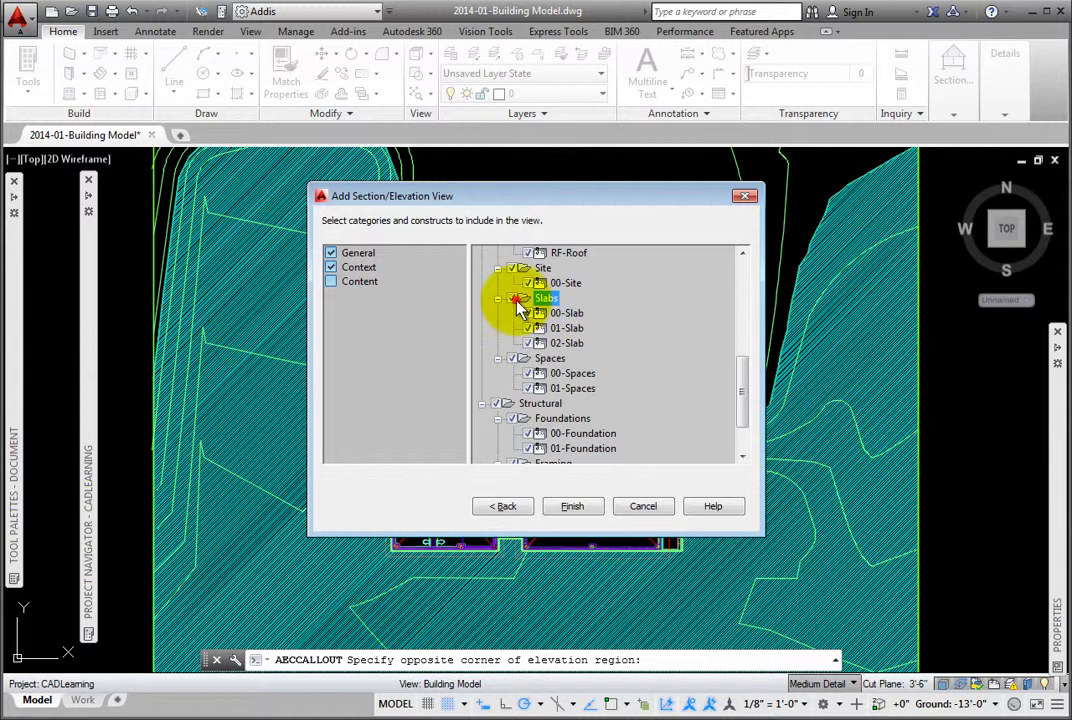
left_click(513, 358)
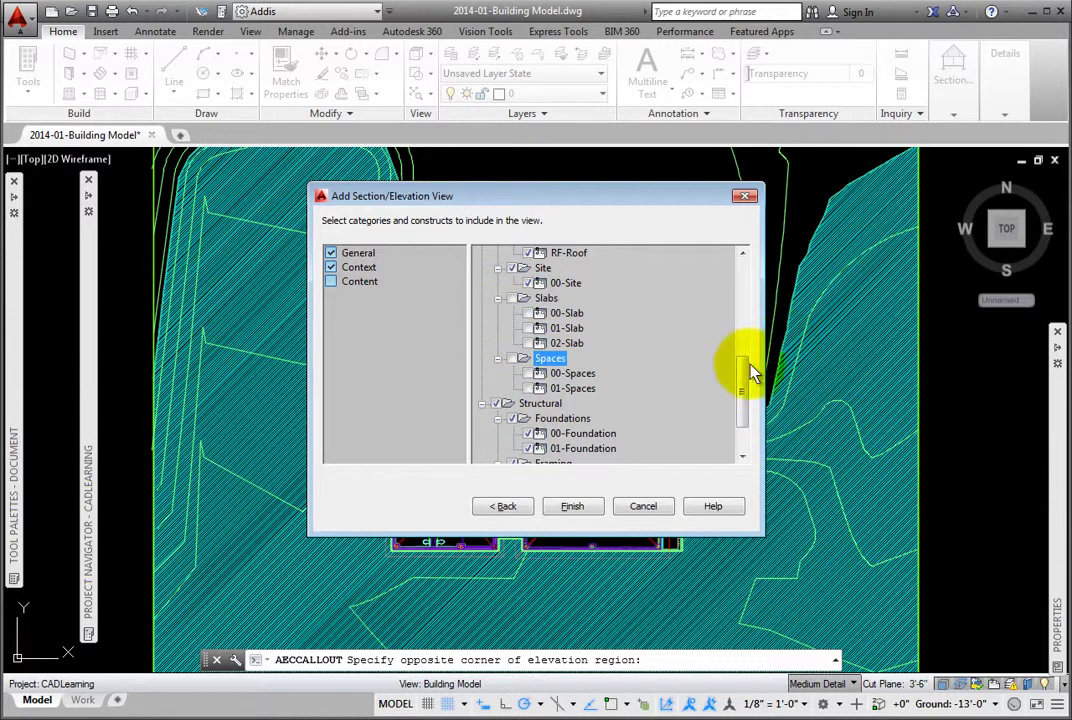
left_click_drag(749, 383, 617, 407)
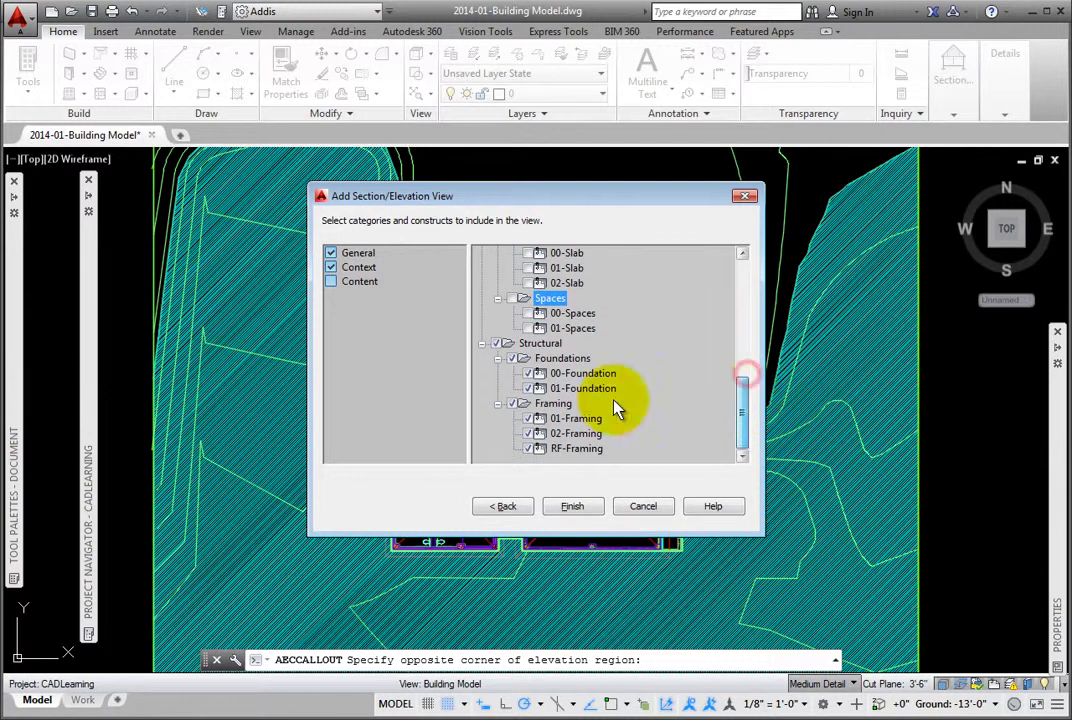
left_click(513, 404)
Finish setup, place the four elevation tags, and set insertion point and spacing for generation.
left_click(572, 508)
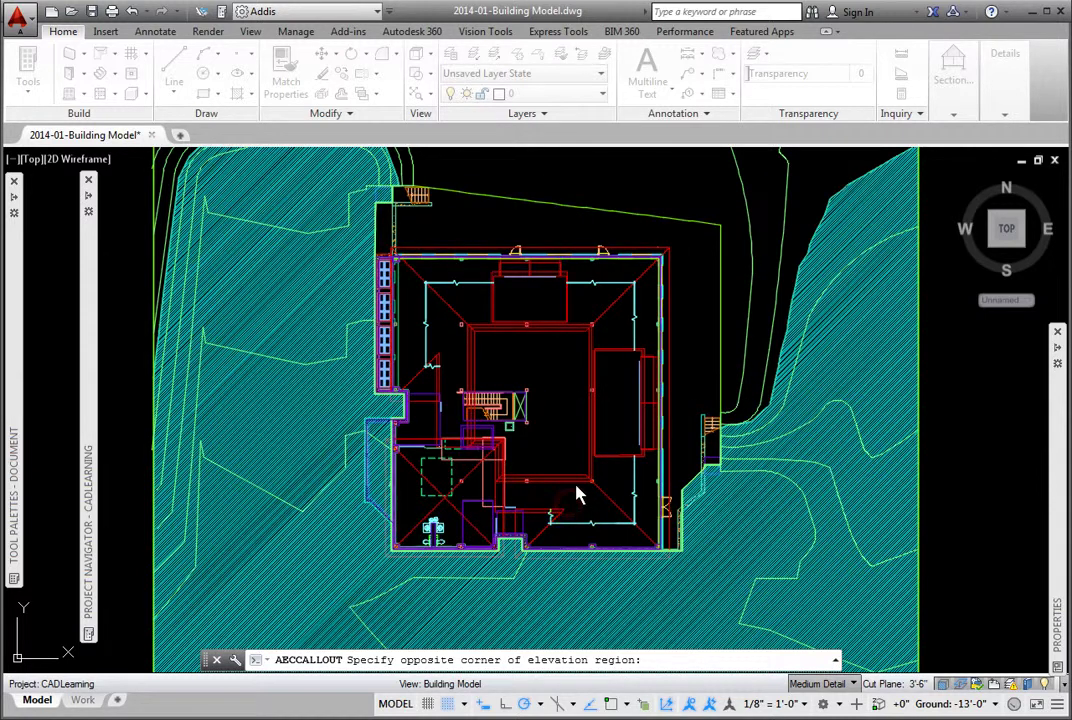
left_click(503, 348)
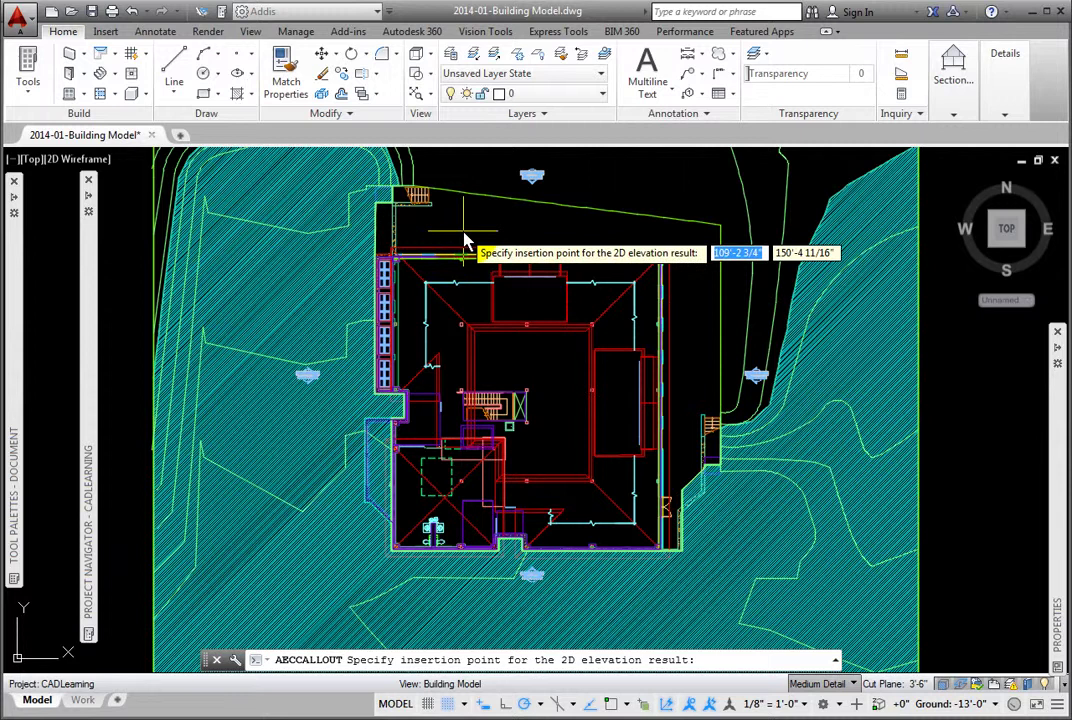
middle_click_drag(463, 240, 460, 492)
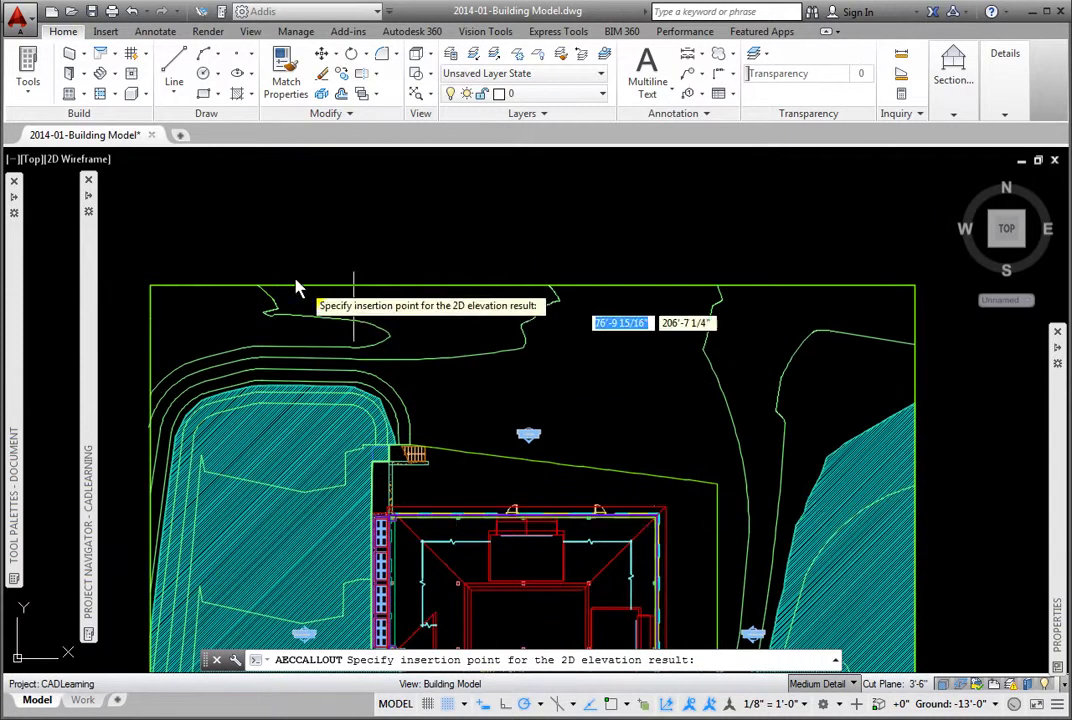
left_click(160, 238)
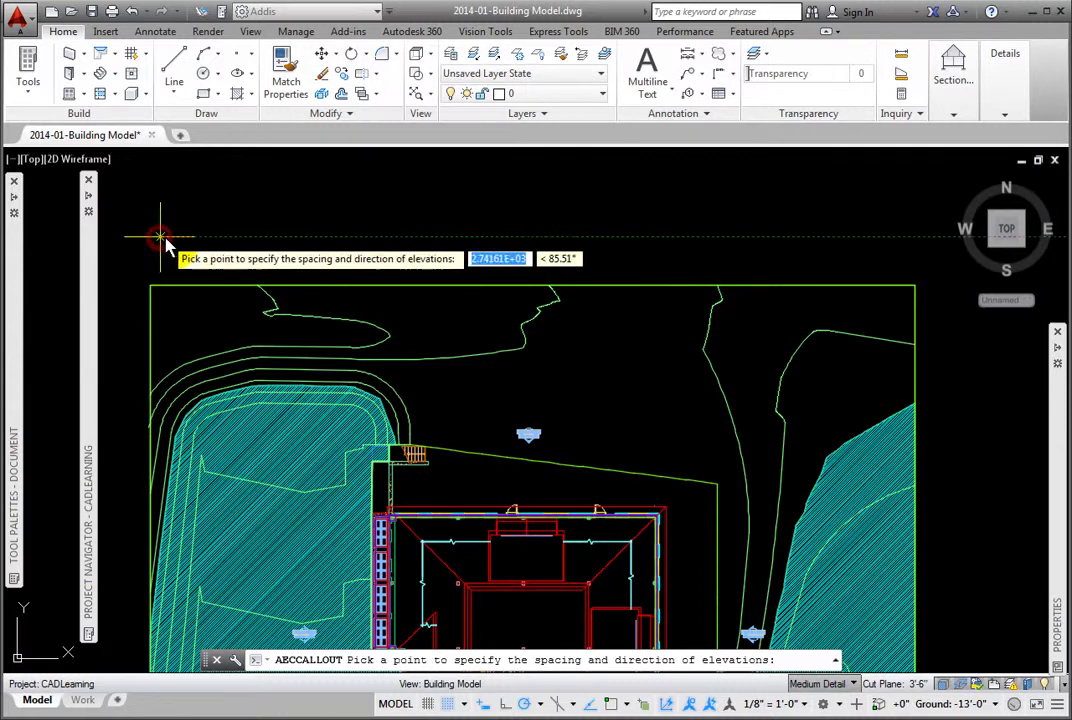
left_click(258, 240)
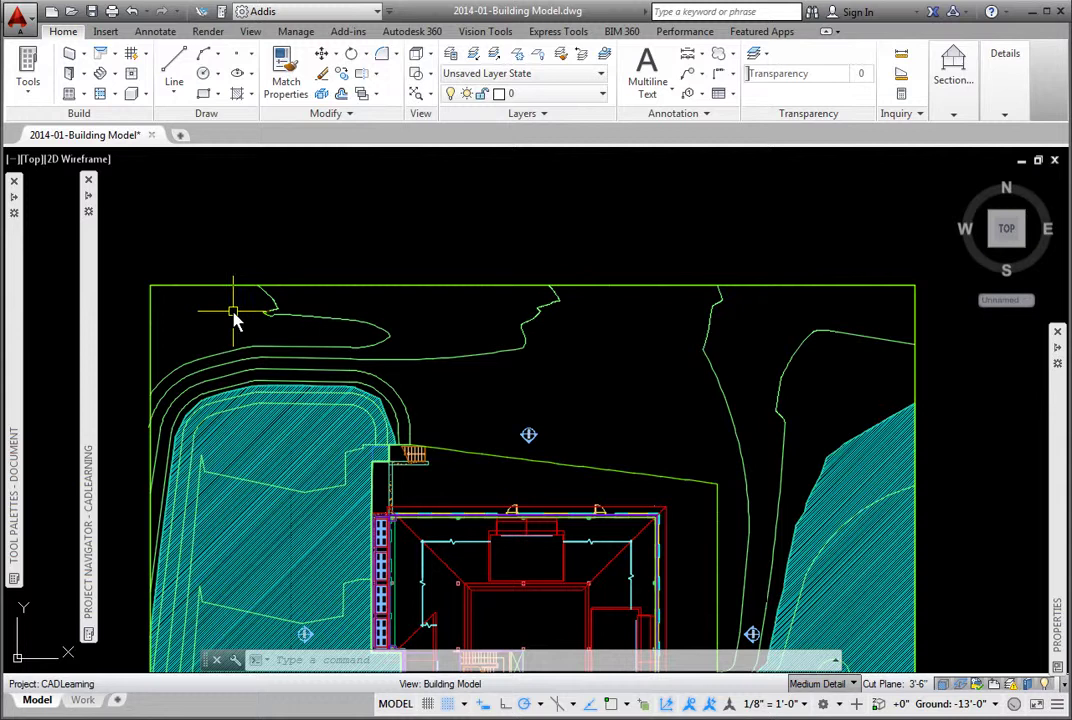
scroll(526, 459, "up", 10)
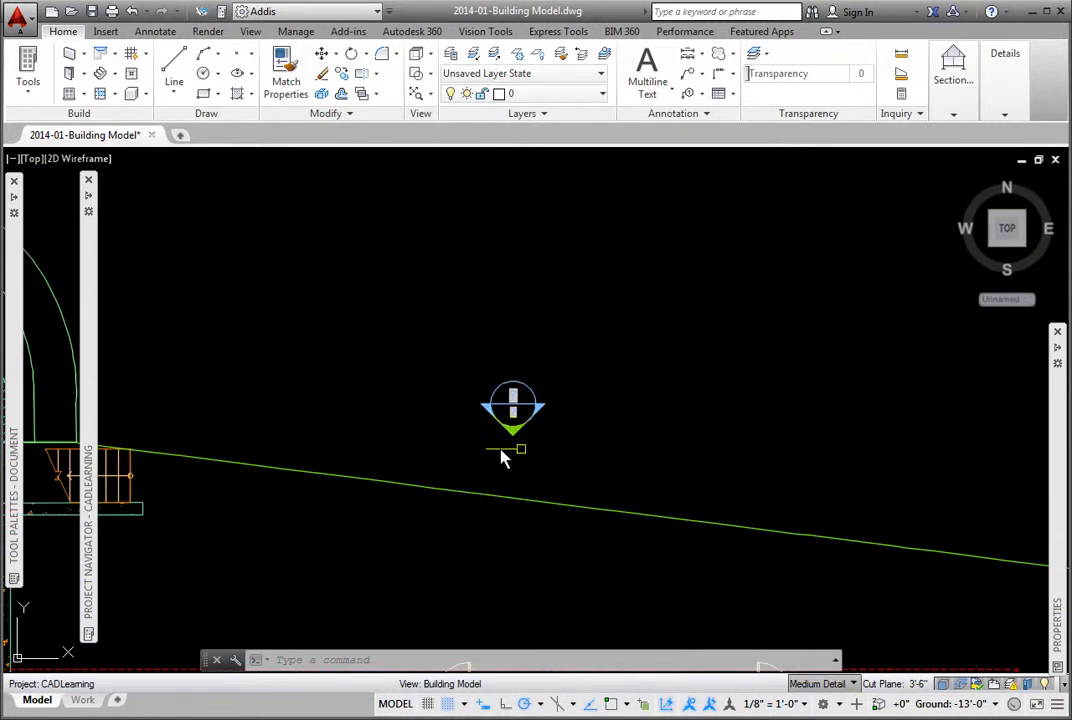
scroll(620, 382, "up", 2)
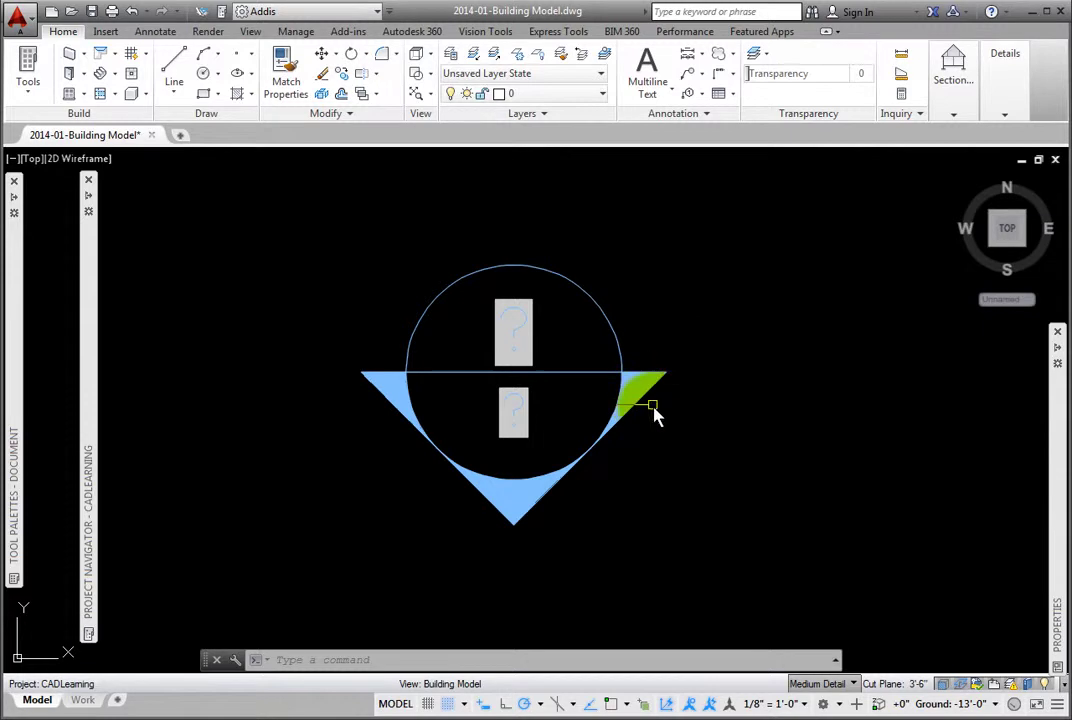
scroll(690, 455, "down", 15)
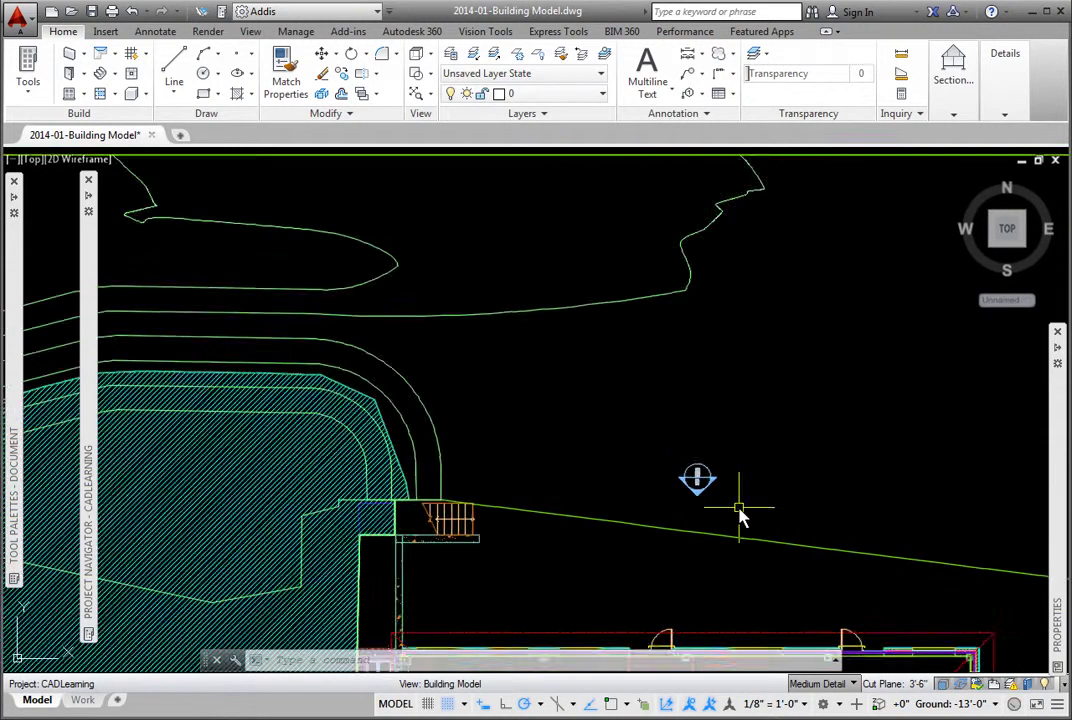
middle_click_drag(743, 537, 455, 338)
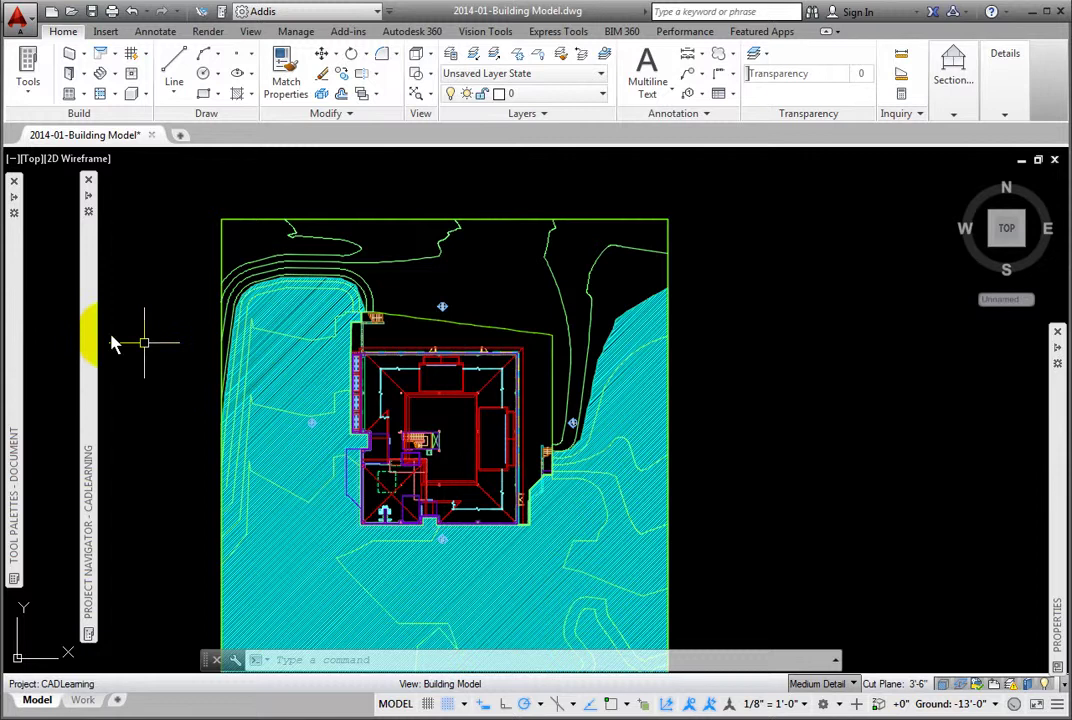
List the four Building Elevations views, enlarge the views pane, and expand Floor Plans.
mouse_move(88, 328)
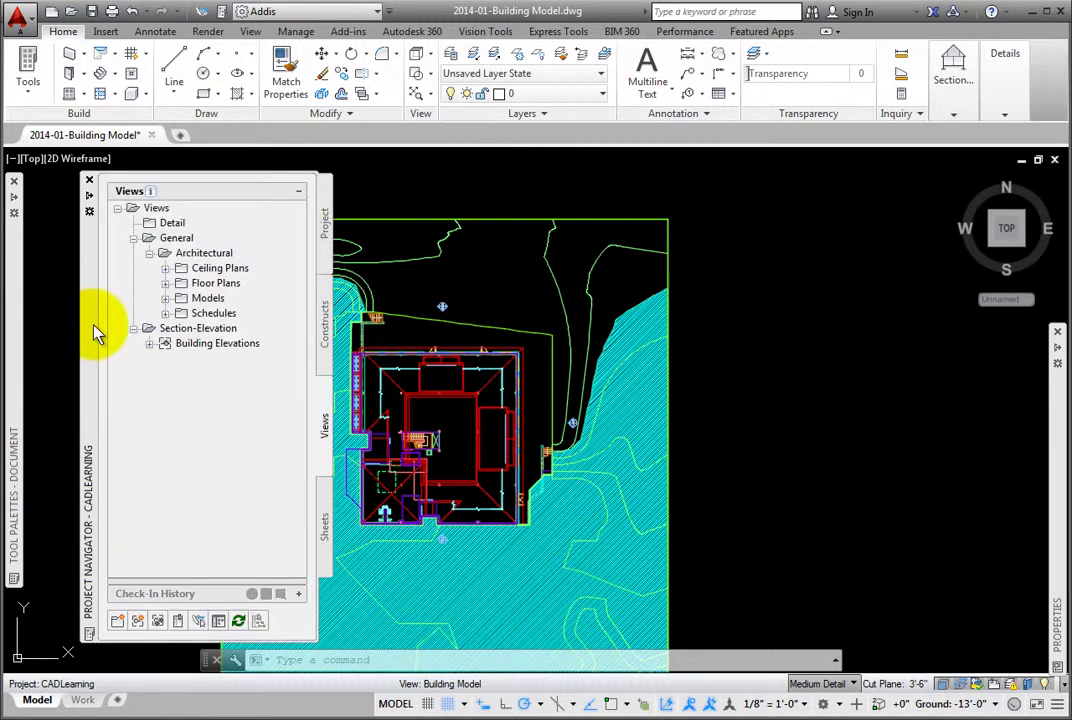
left_click(149, 343)
left_click(148, 329)
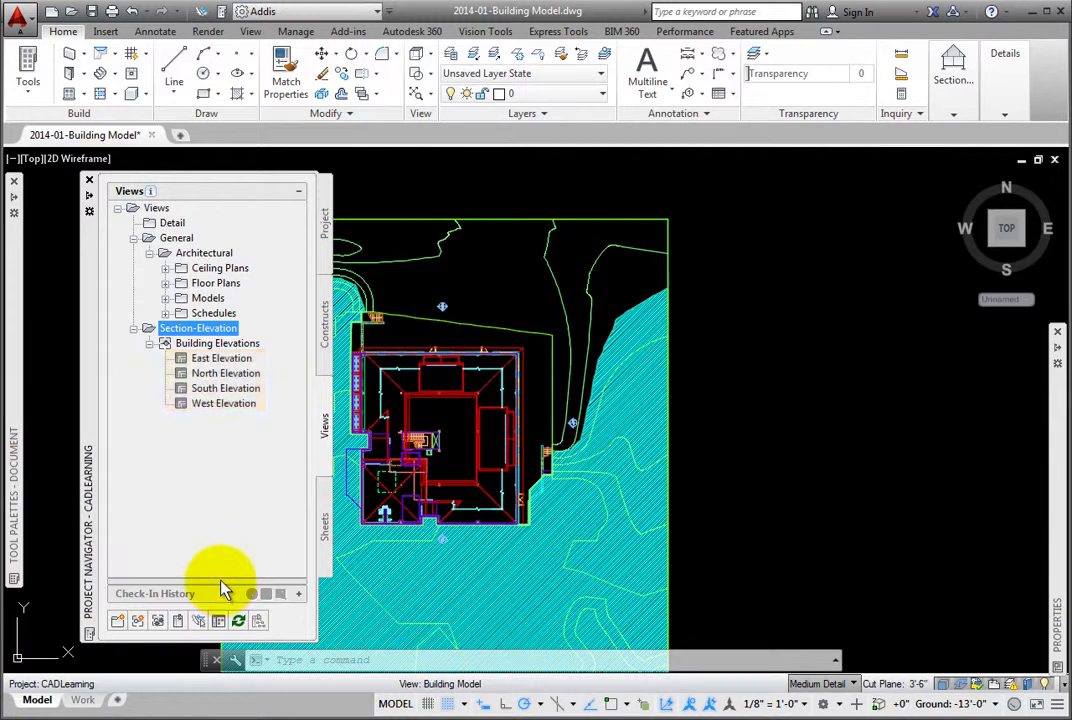
left_click(298, 593)
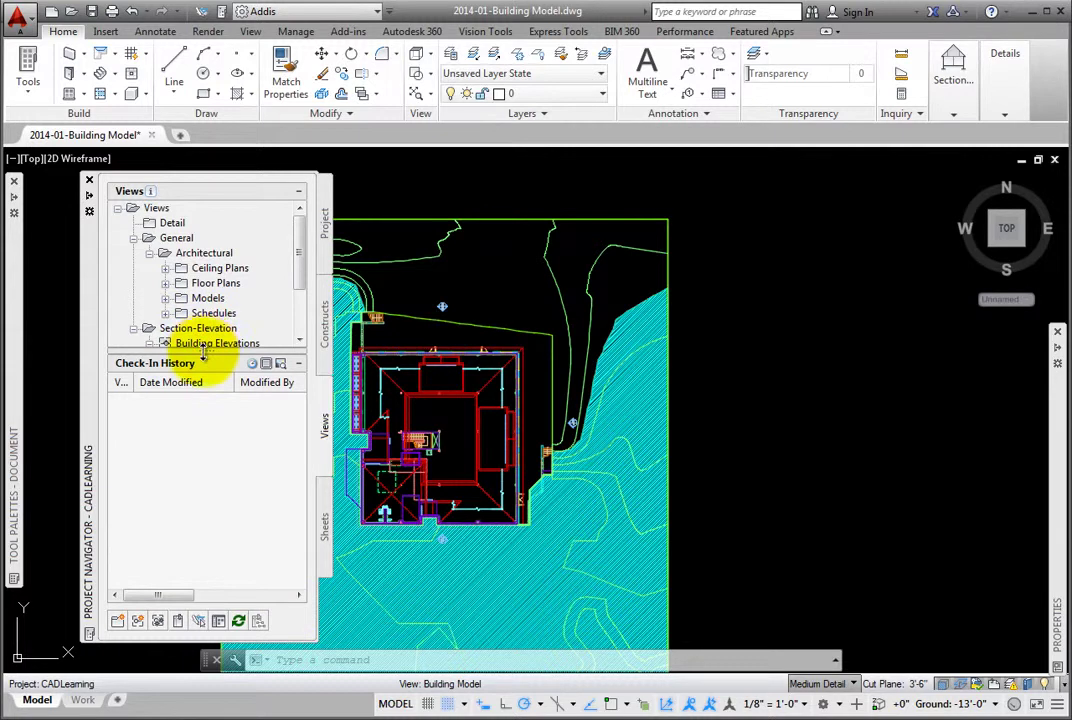
left_click_drag(204, 352, 204, 418)
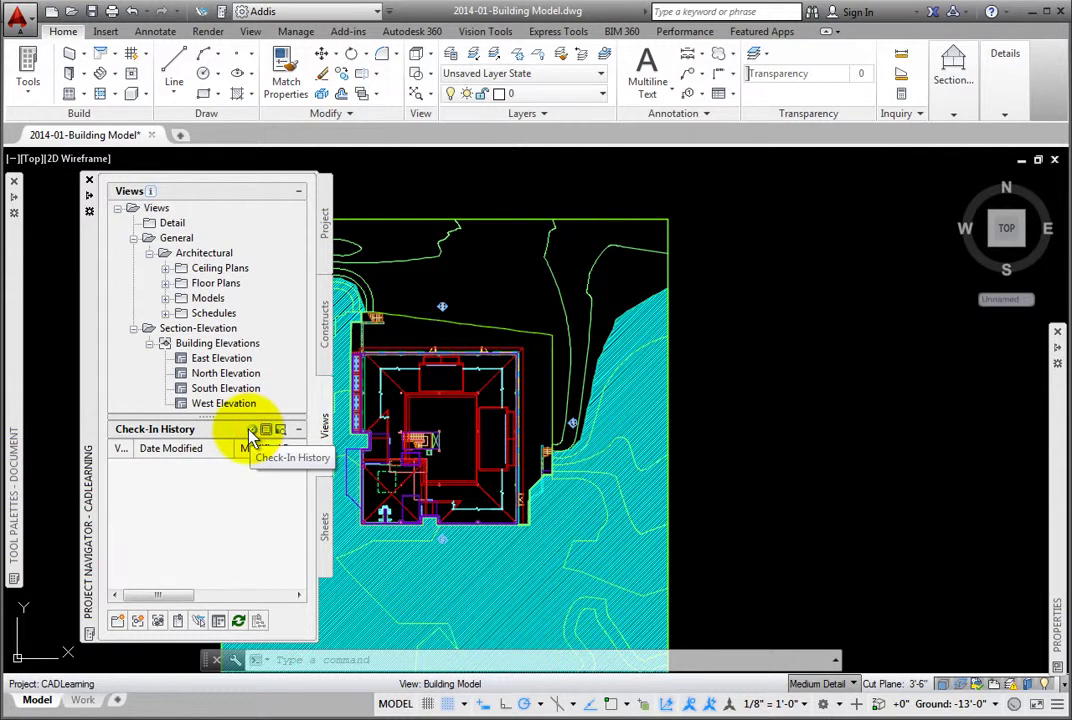
left_click(251, 431)
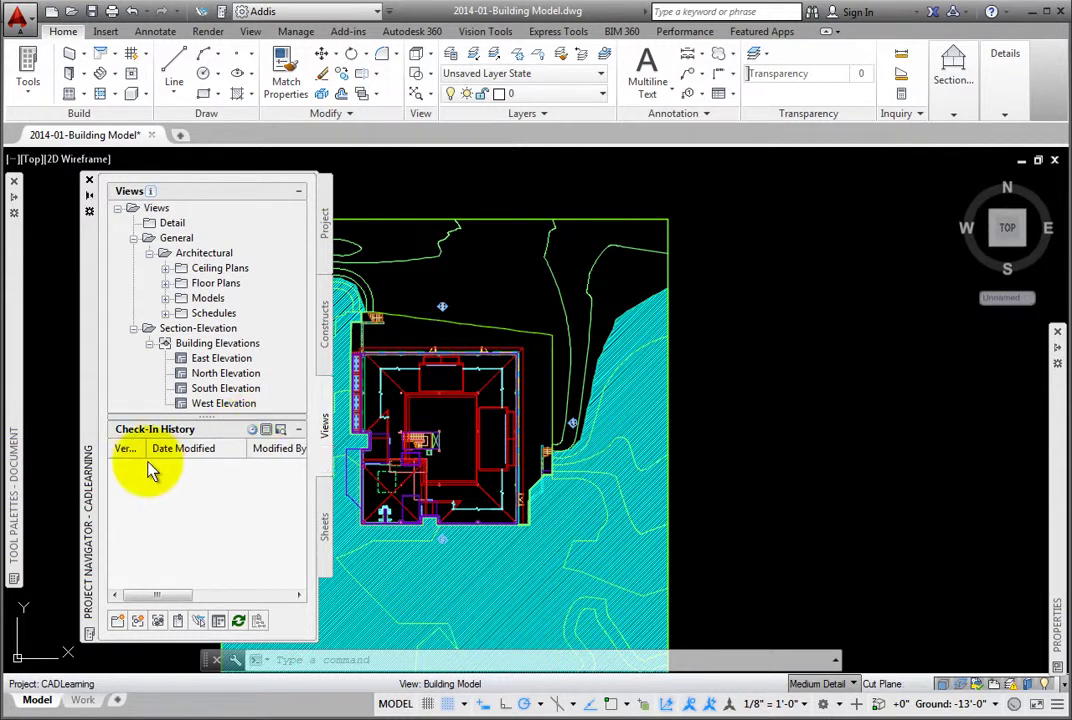
left_click(168, 283)
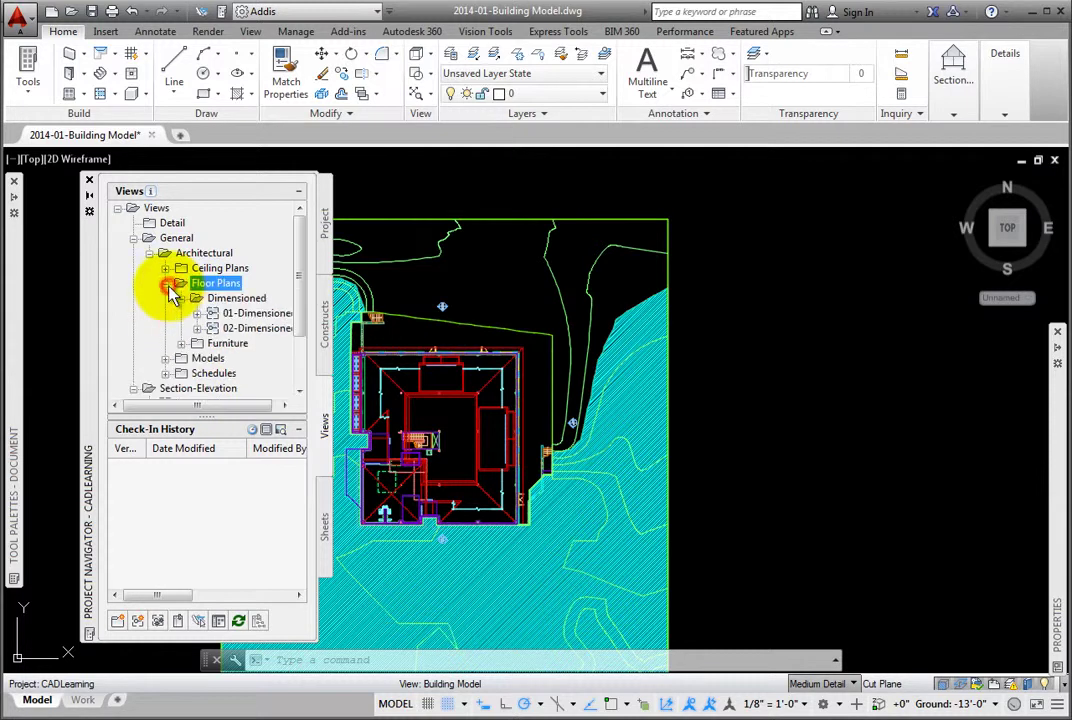
Show the 01-Dimensioned plan's check-in history and select both saved versions.
left_click(238, 316)
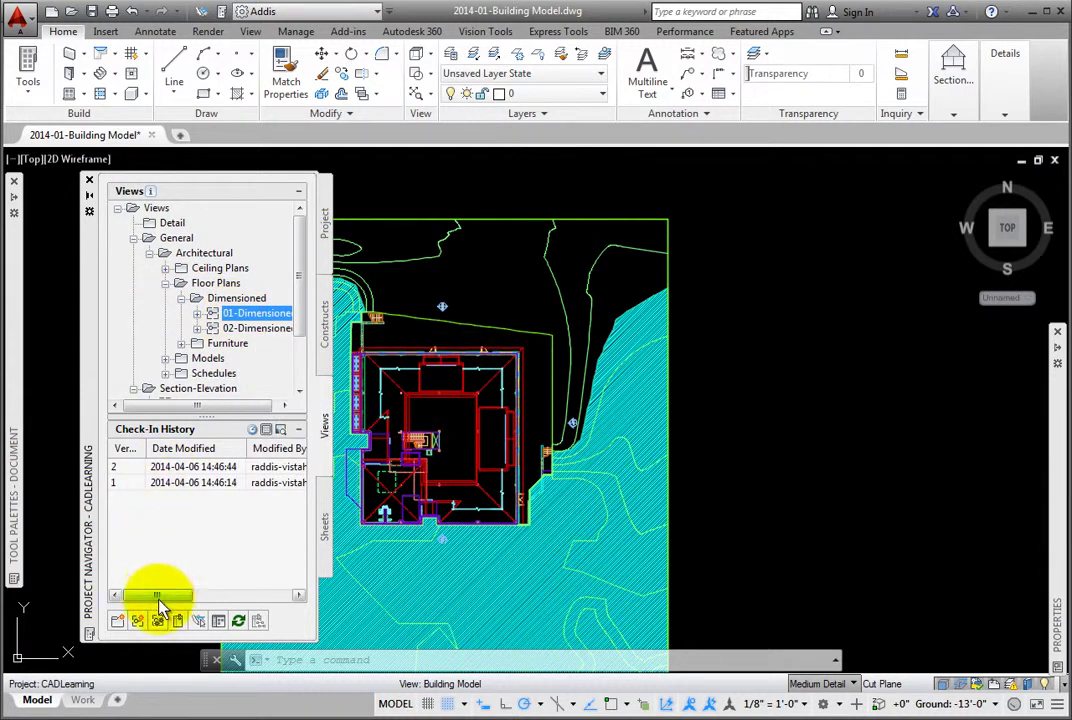
mouse_move(160, 603)
left_mouse_down()
mouse_move(230, 597)
mouse_move(148, 598)
left_mouse_up()
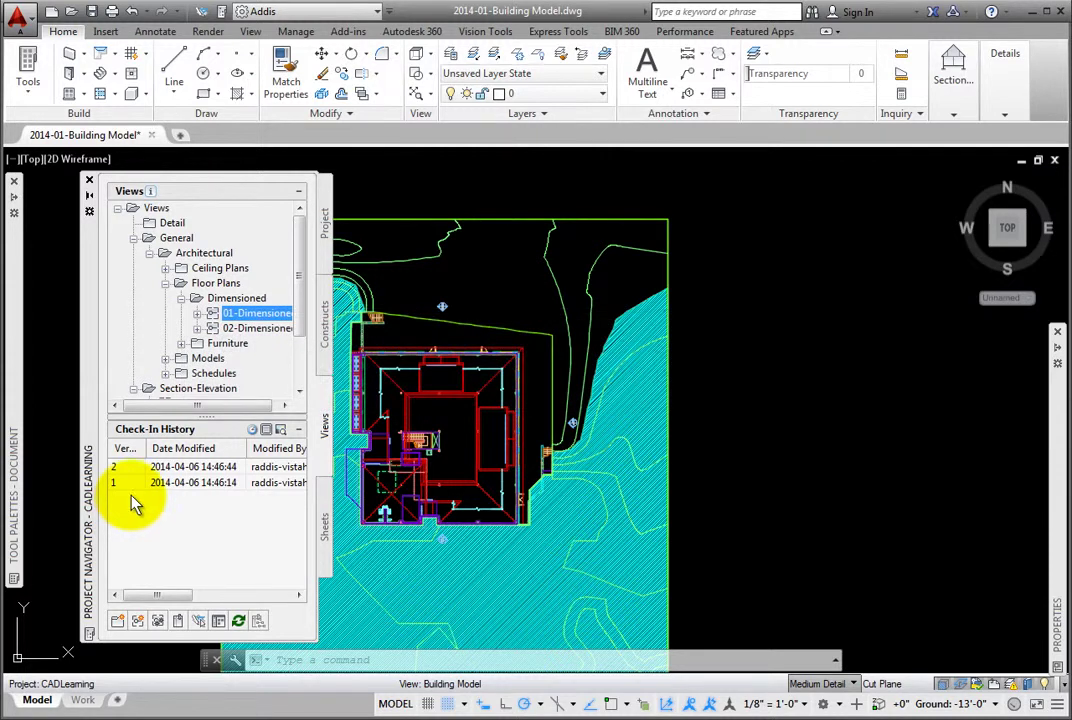
left_click(133, 483)
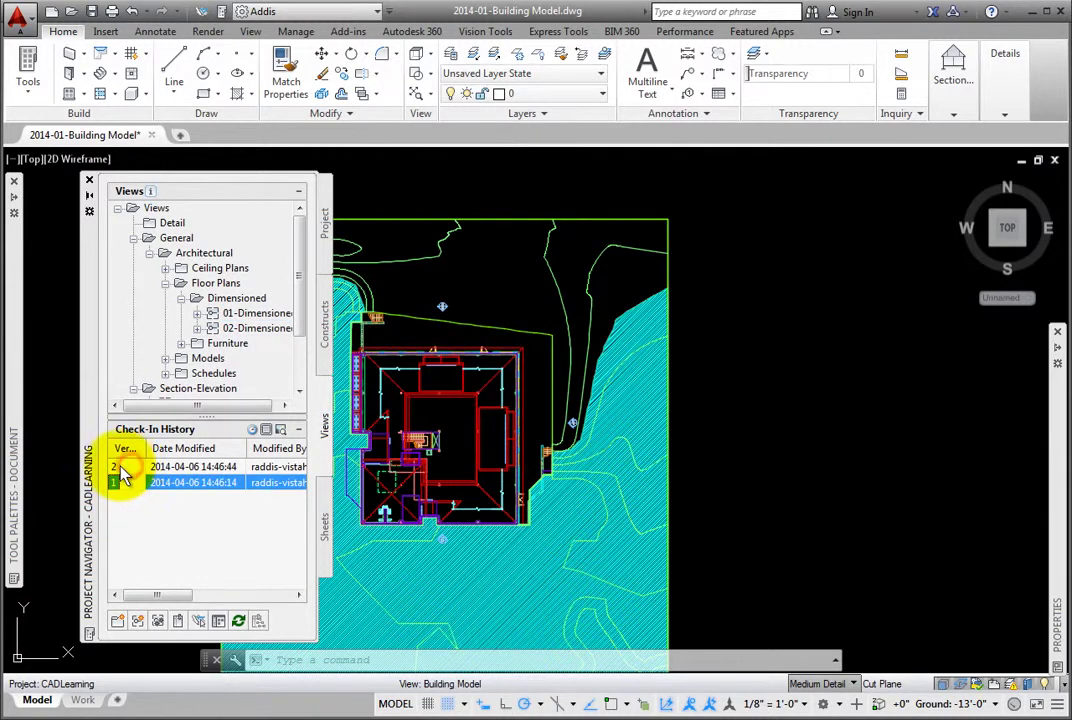
left_click(121, 467, "ctrl")
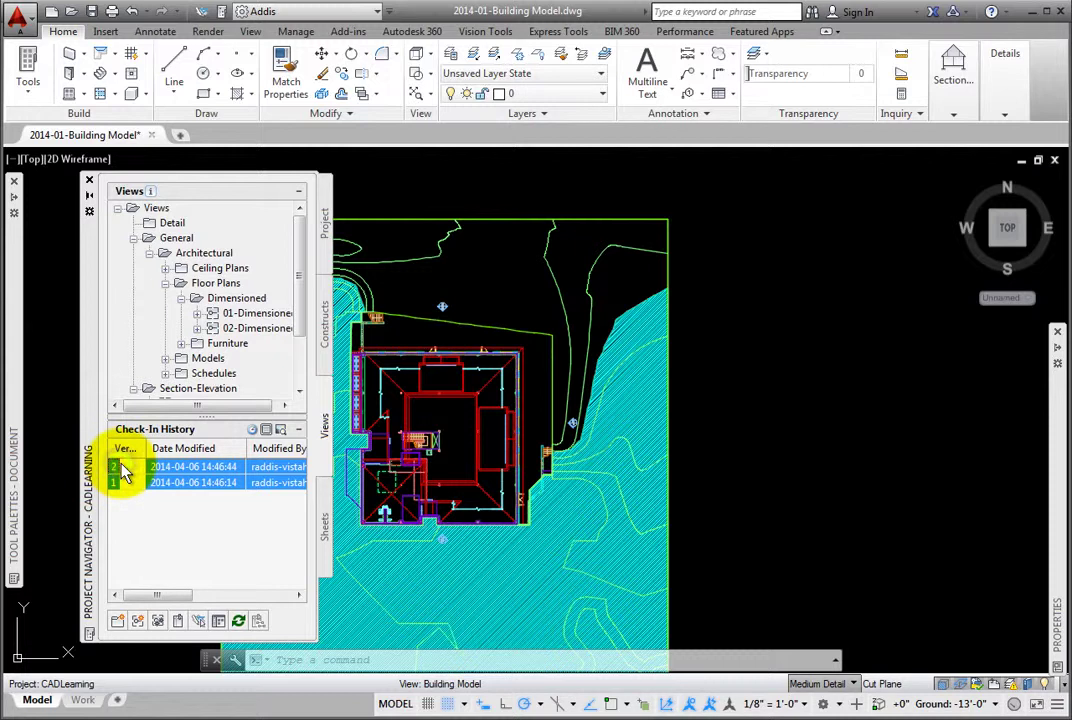
Review the Rollback, Open Read-Only and Visual Compare version options, then cancel.
right_click(118, 474)
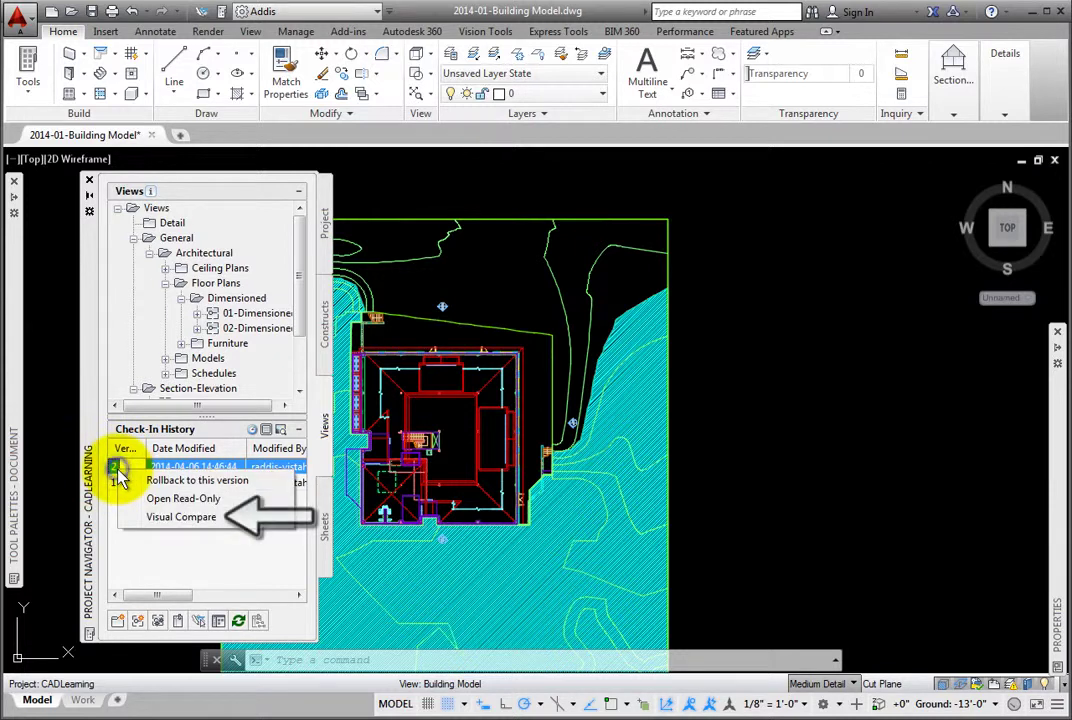
left_click(183, 535)
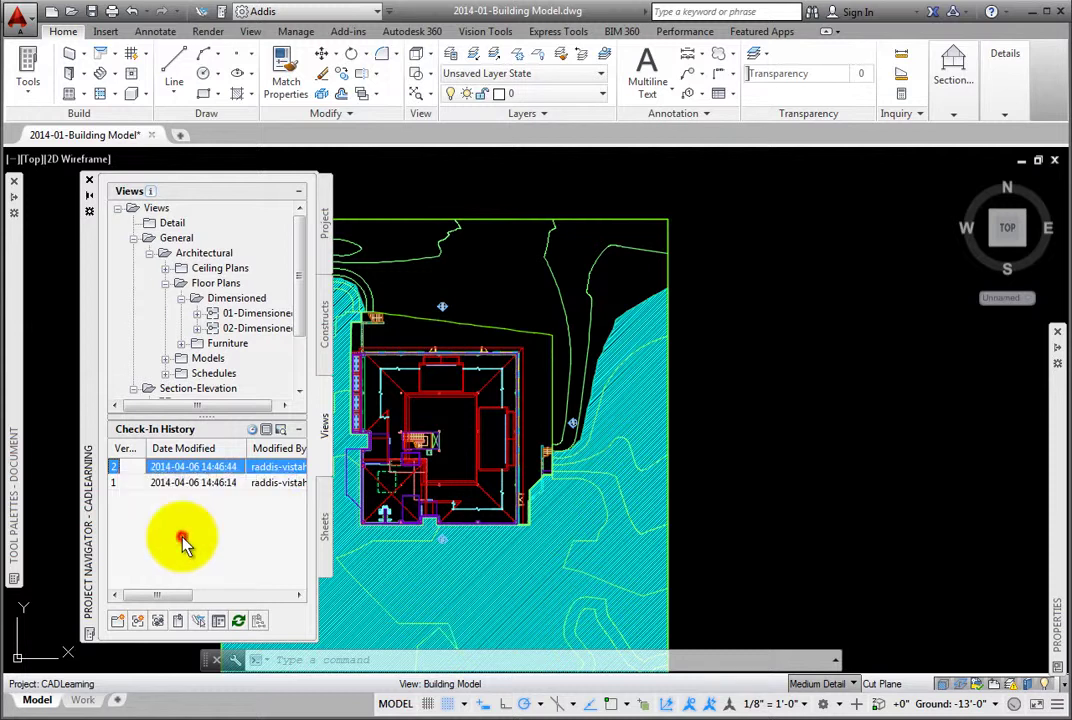
right_click(206, 468)
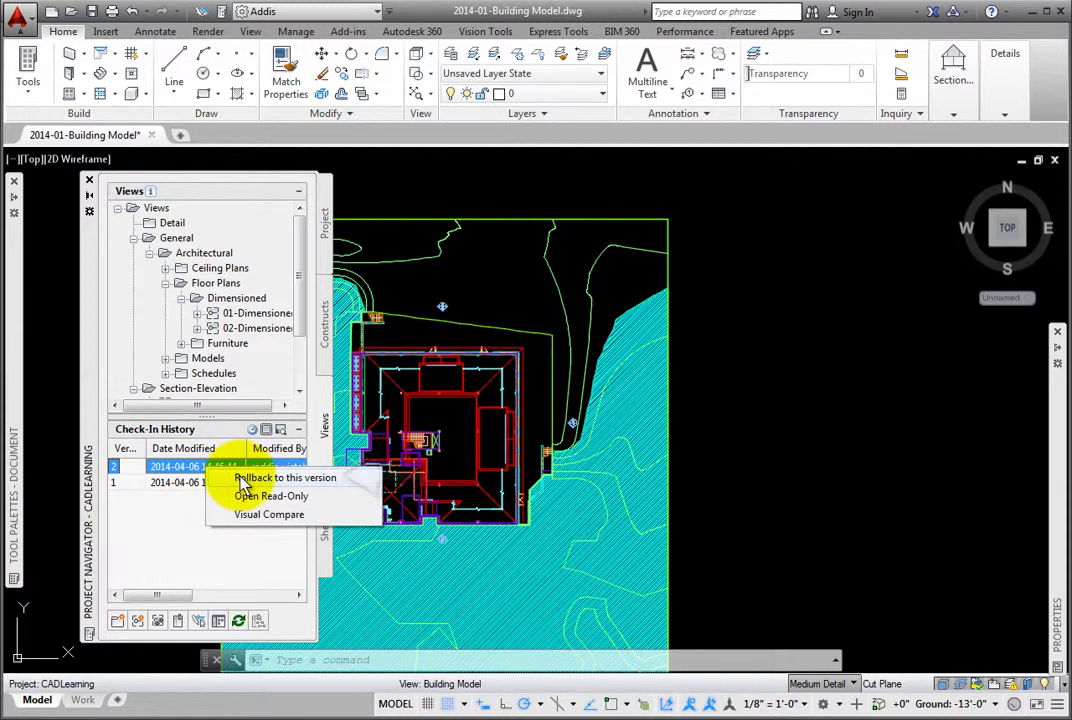
left_click(190, 532)
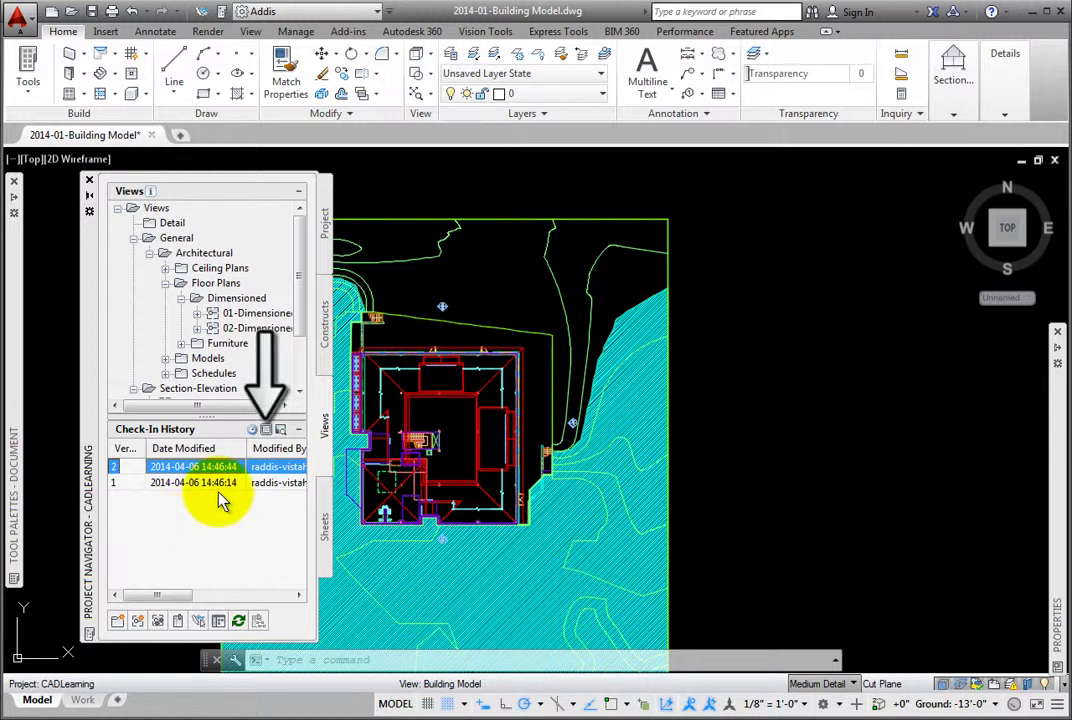
Switch the lower pane from details to a thumbnail preview of the dimensioned plan.
left_click(266, 430)
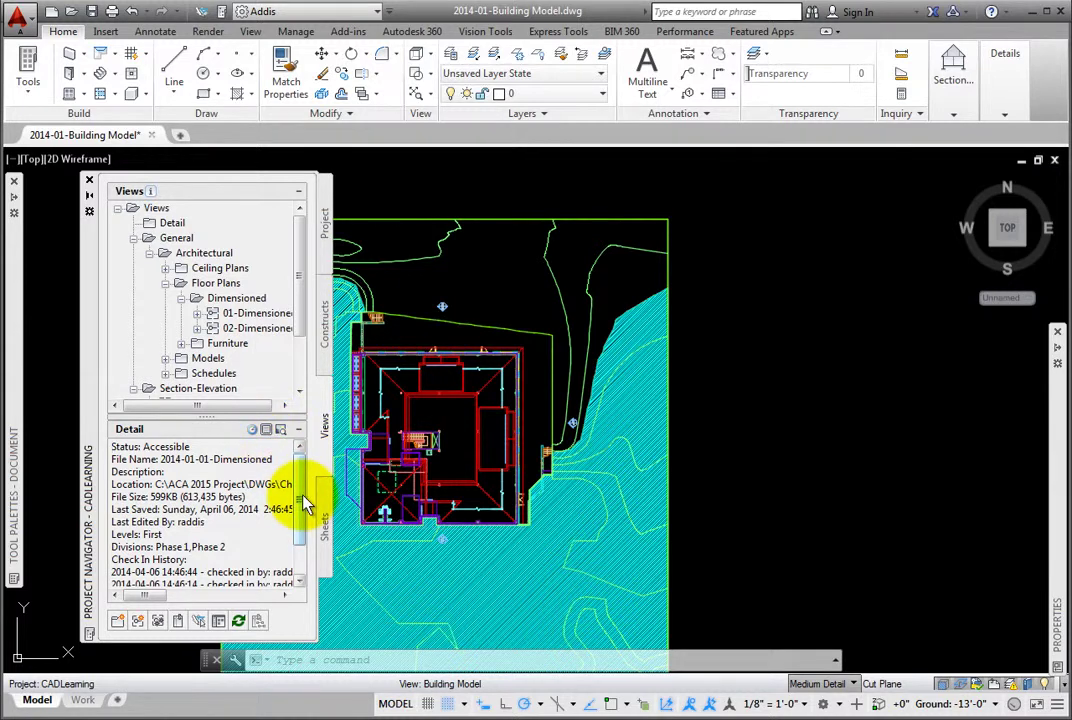
left_click(280, 431)
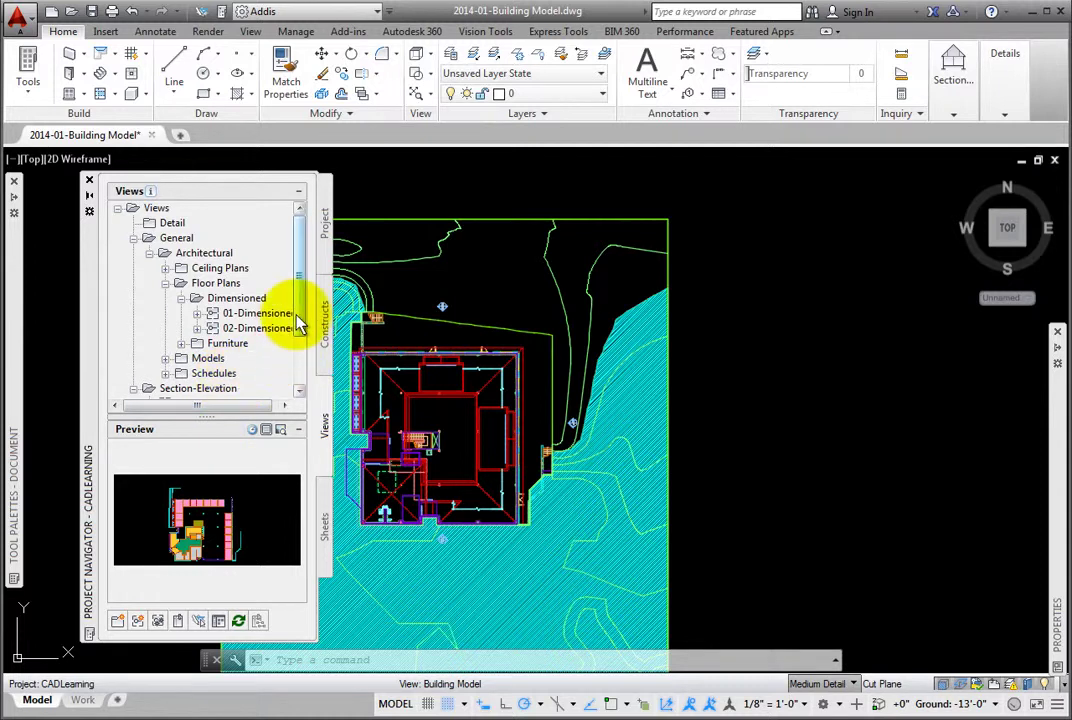
scroll(294, 345, "down", 2)
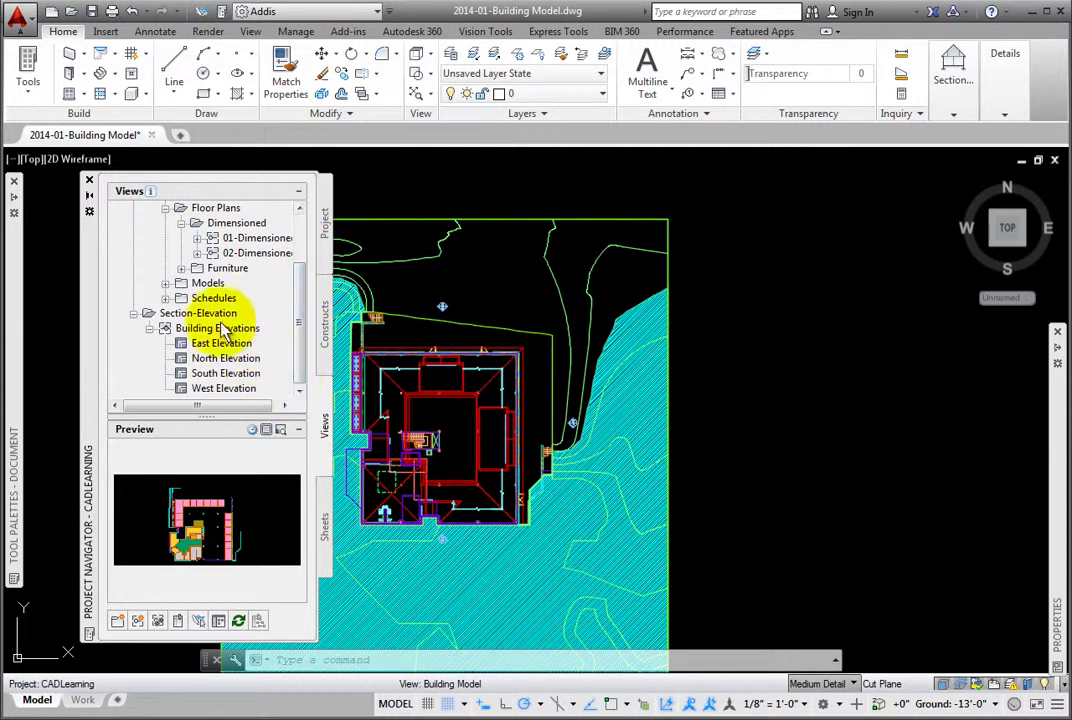
Open Building Elevations and zoom and pan to frame the whole North Elevation.
left_click(190, 329)
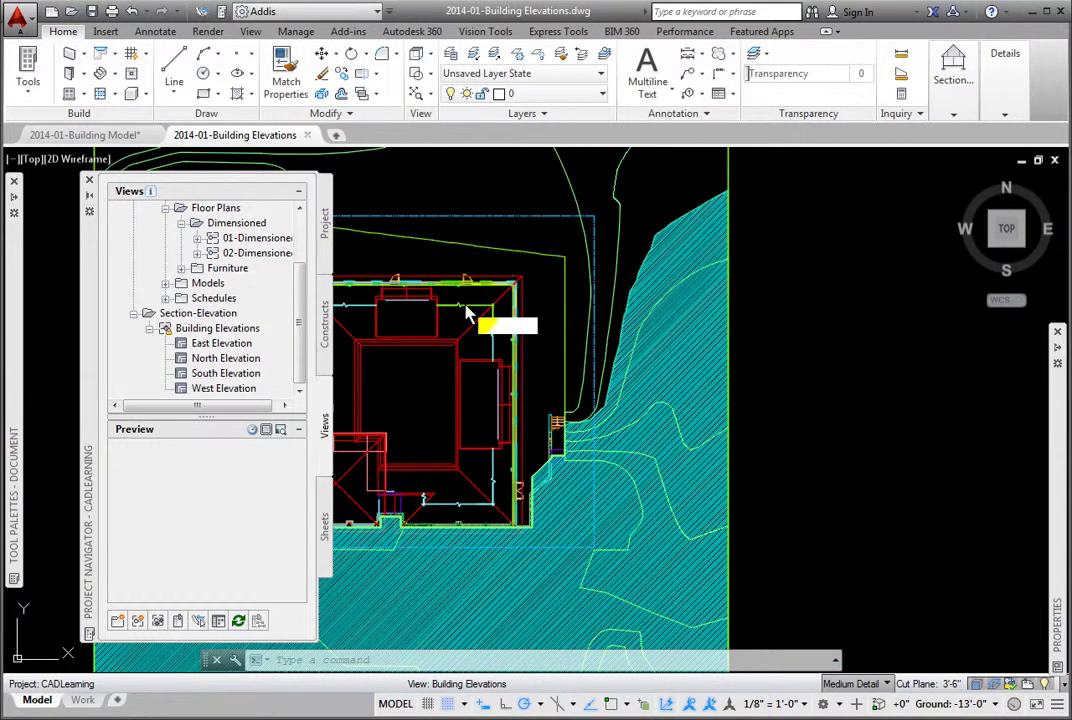
middle_click_drag(455, 268, 527, 325)
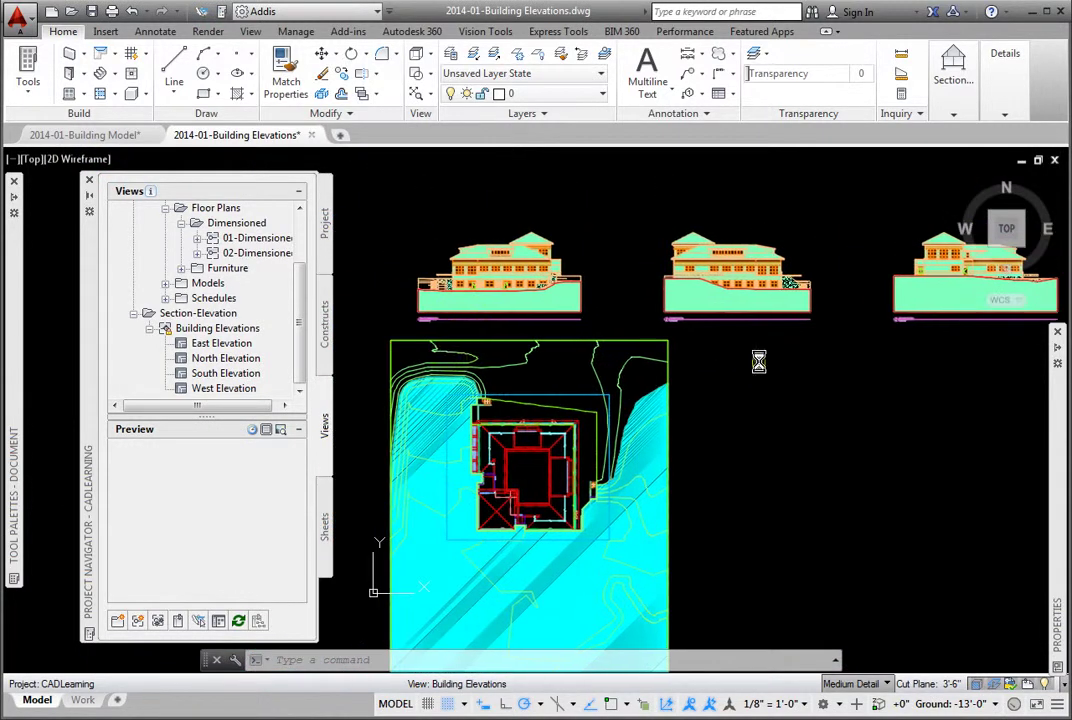
scroll(376, 292, "up", 6)
scroll(471, 355, "up", 4)
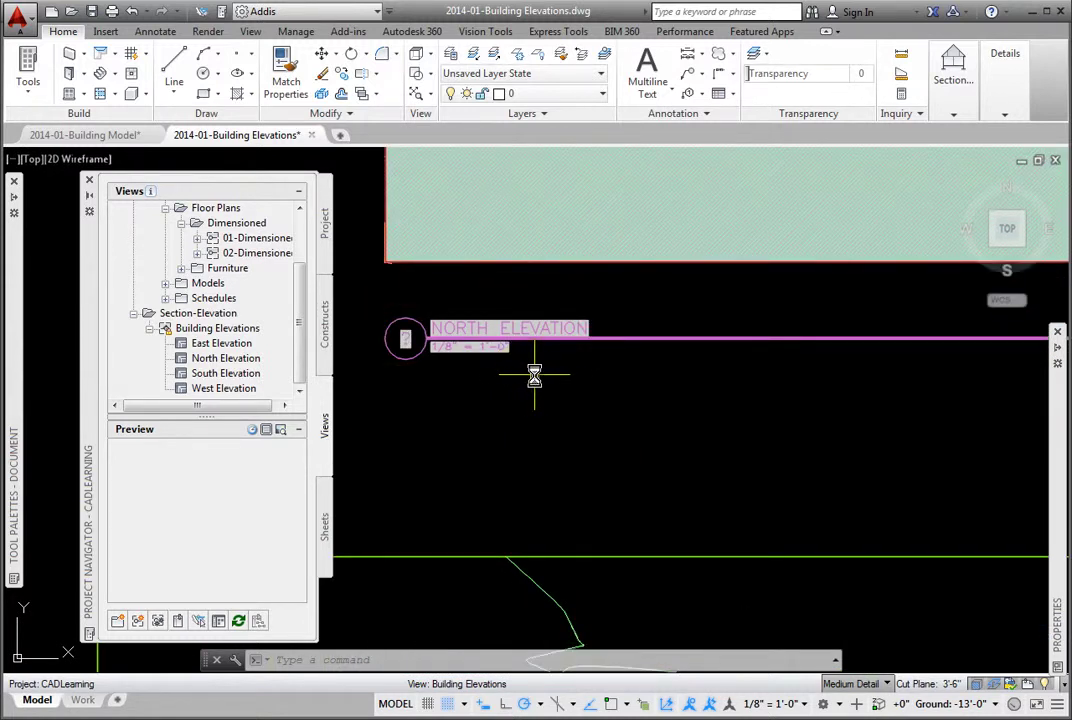
scroll(560, 372, "down", 5)
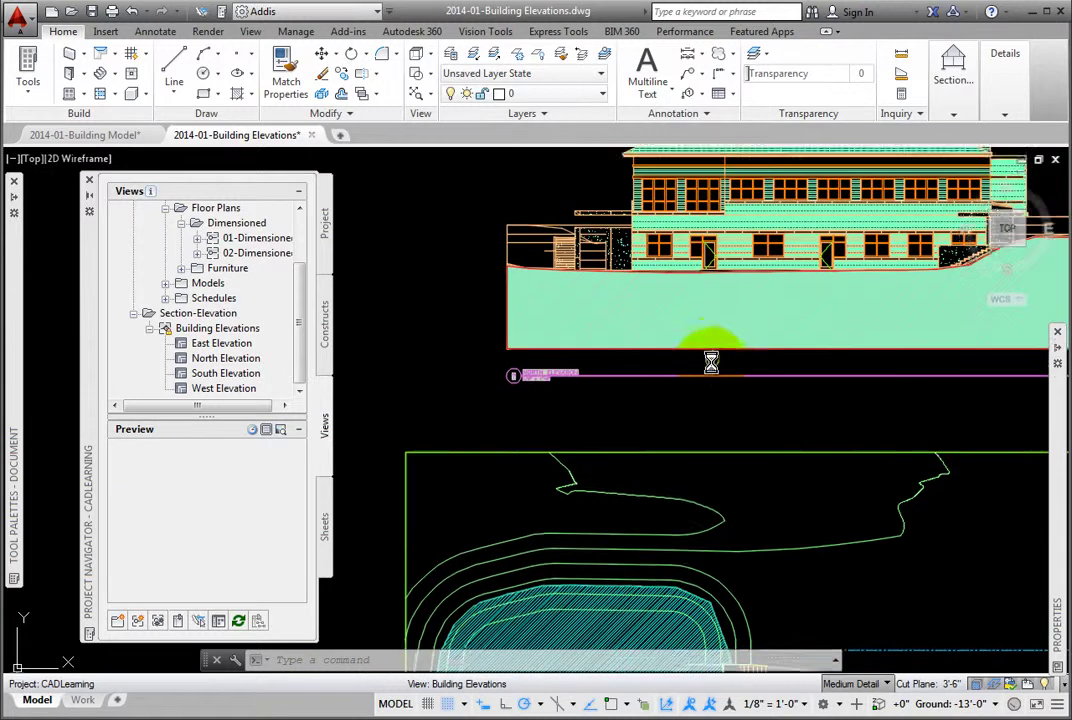
mouse_move(711, 345)
middle_mouse_down()
mouse_move(646, 481)
mouse_move(583, 498)
middle_mouse_up()
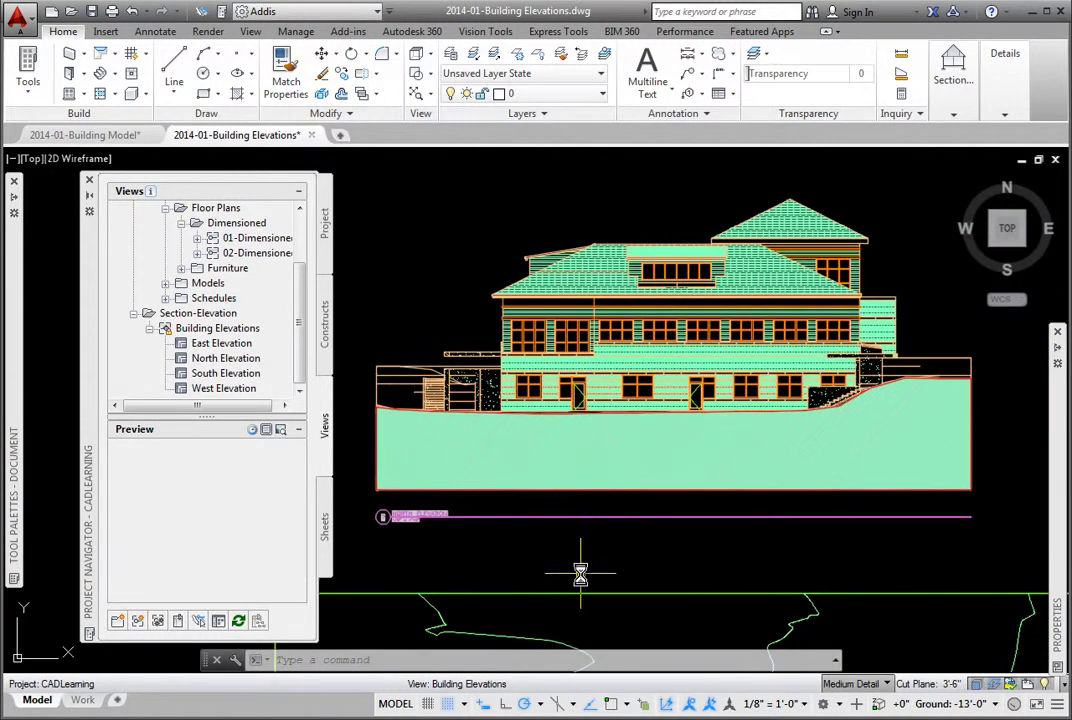